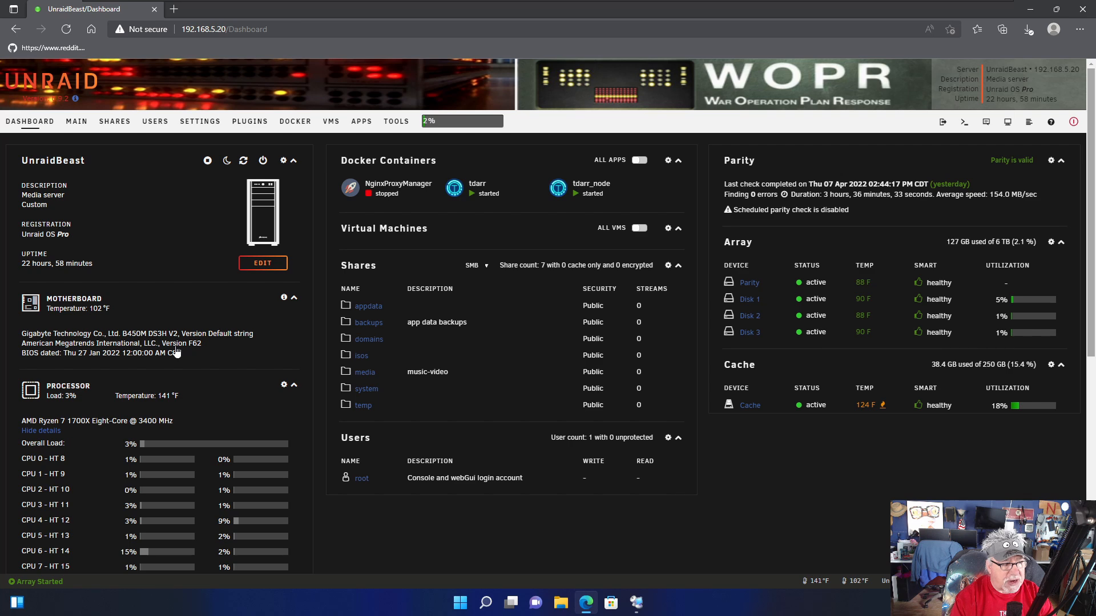
Review the media share's settings and browse its contents from the user shares list
{"action": "left_click", "coordinate": [118, 126]}
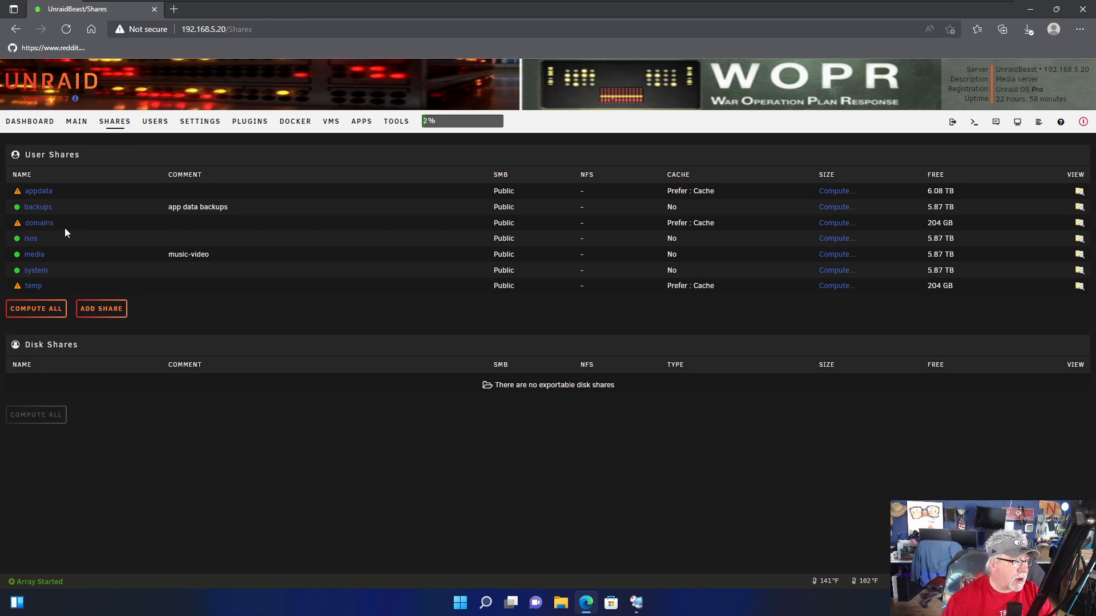
{"action": "left_click", "coordinate": [34, 255]}
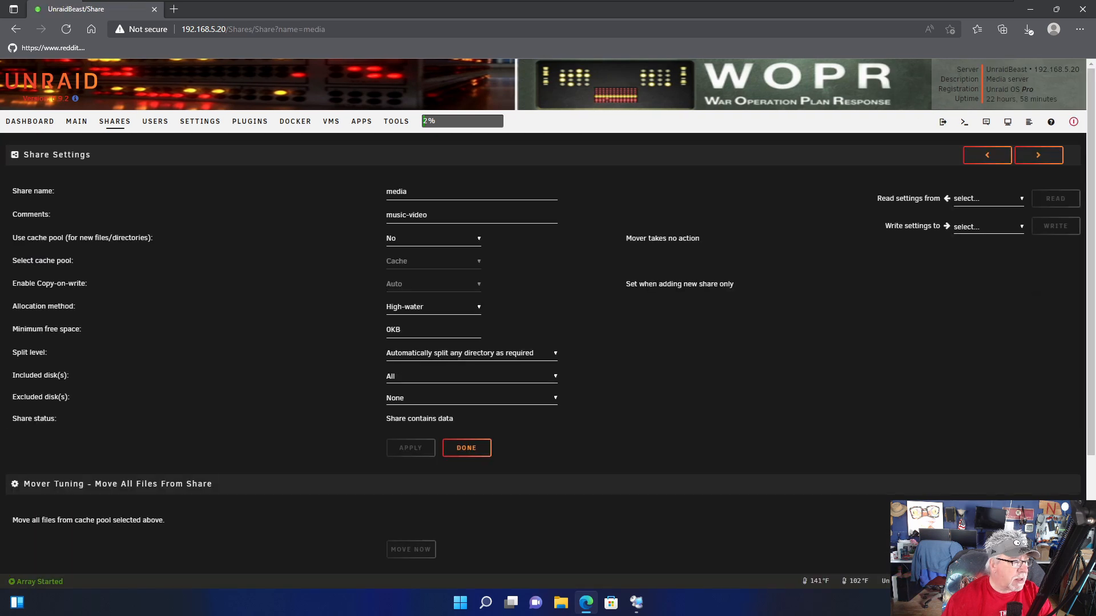
{"action": "left_click", "coordinate": [116, 122]}
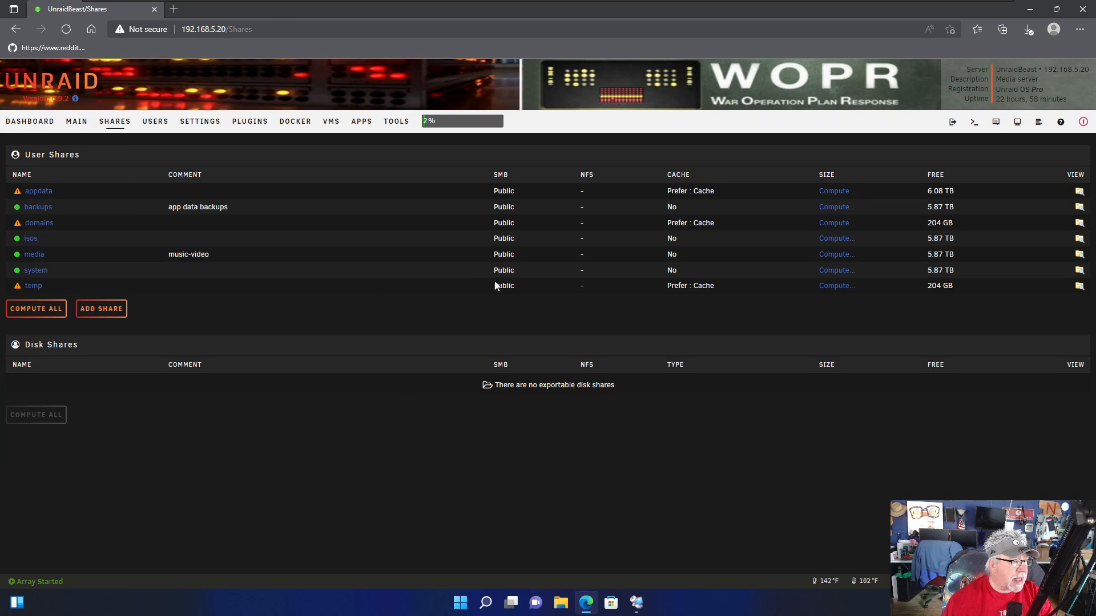
{"action": "left_click", "coordinate": [1079, 255]}
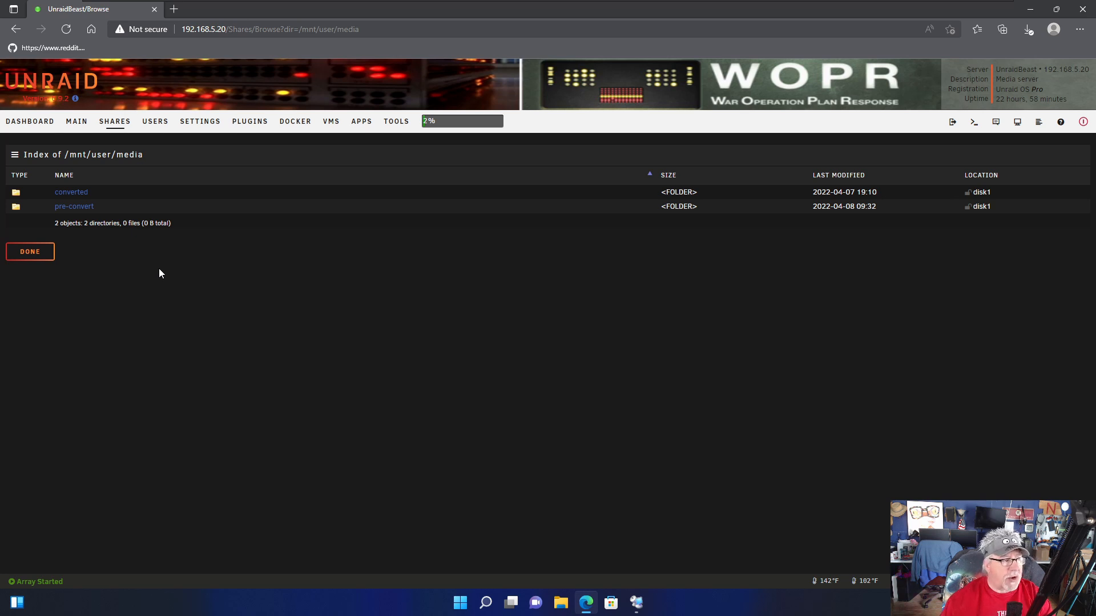
Open the tdarr container's web interface from the dashboard and look over its server and node overview
{"action": "left_click", "coordinate": [49, 122]}
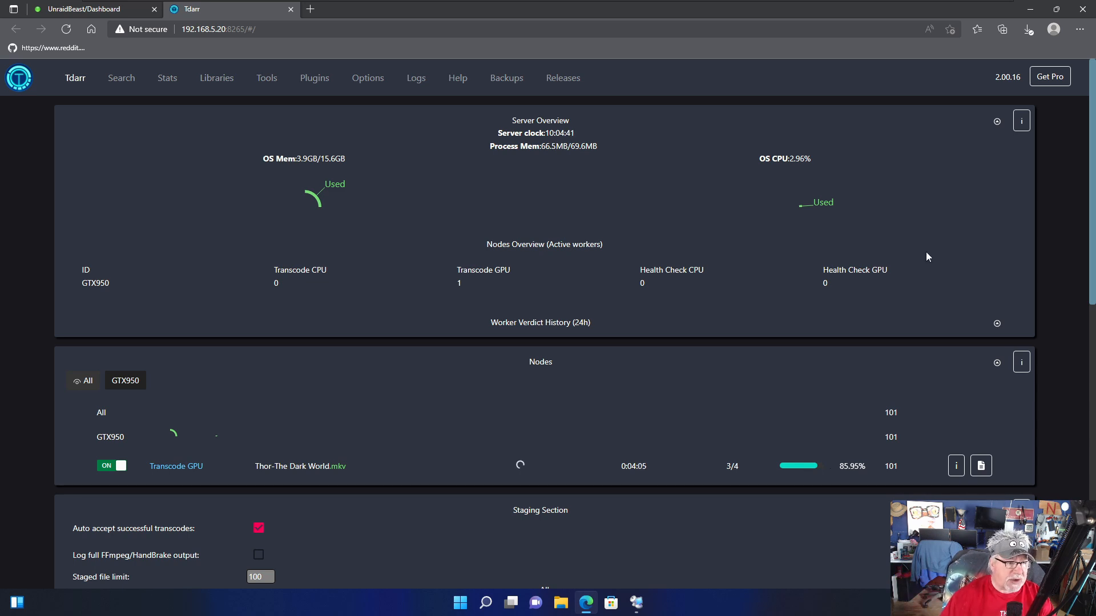
{"action": "scroll", "coordinate": [925, 251], "scroll_direction": "down", "scroll_amount": 2}
{"action": "scroll", "coordinate": [926, 257], "scroll_direction": "up", "scroll_amount": 2}
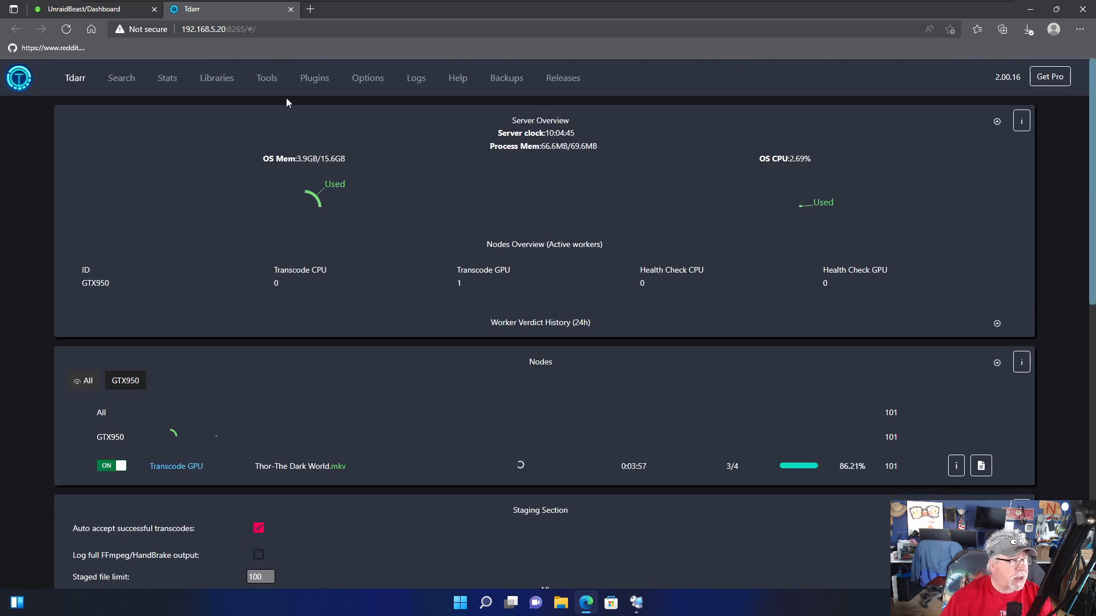
Return to the Unraid page and view the Nvidia Driver settings with the installed GPU and driver version
{"action": "left_click", "coordinate": [106, 10]}
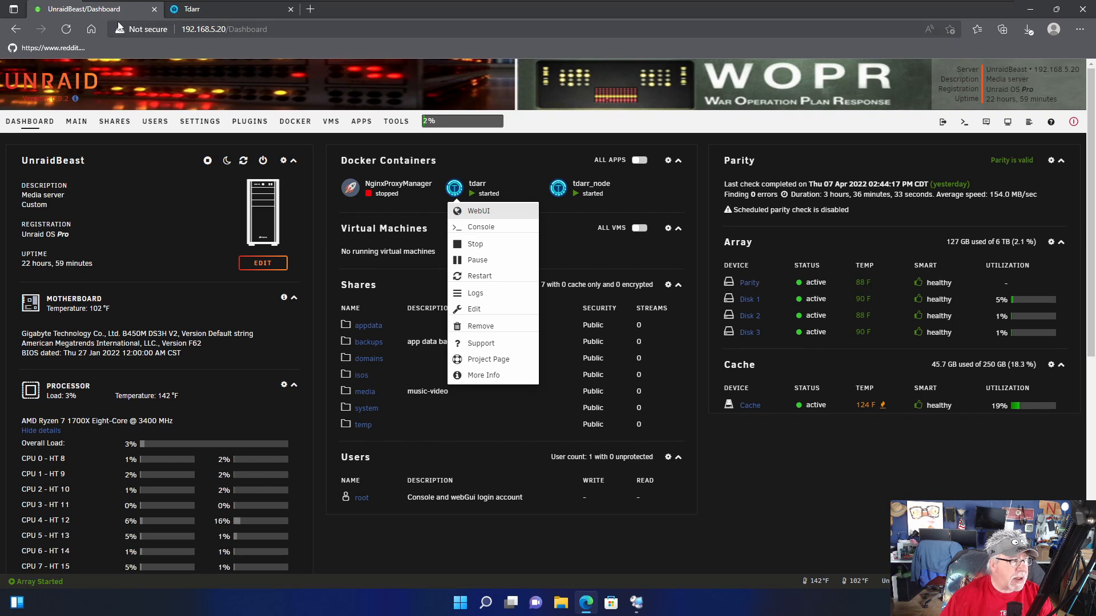
{"action": "left_click", "coordinate": [207, 62]}
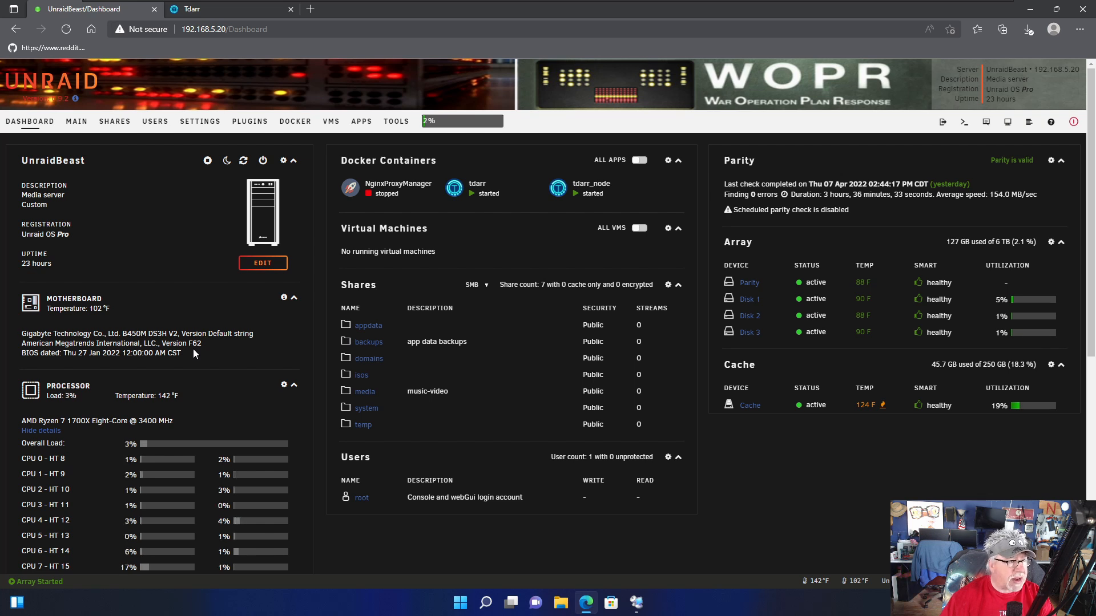
{"action": "left_click", "coordinate": [200, 122]}
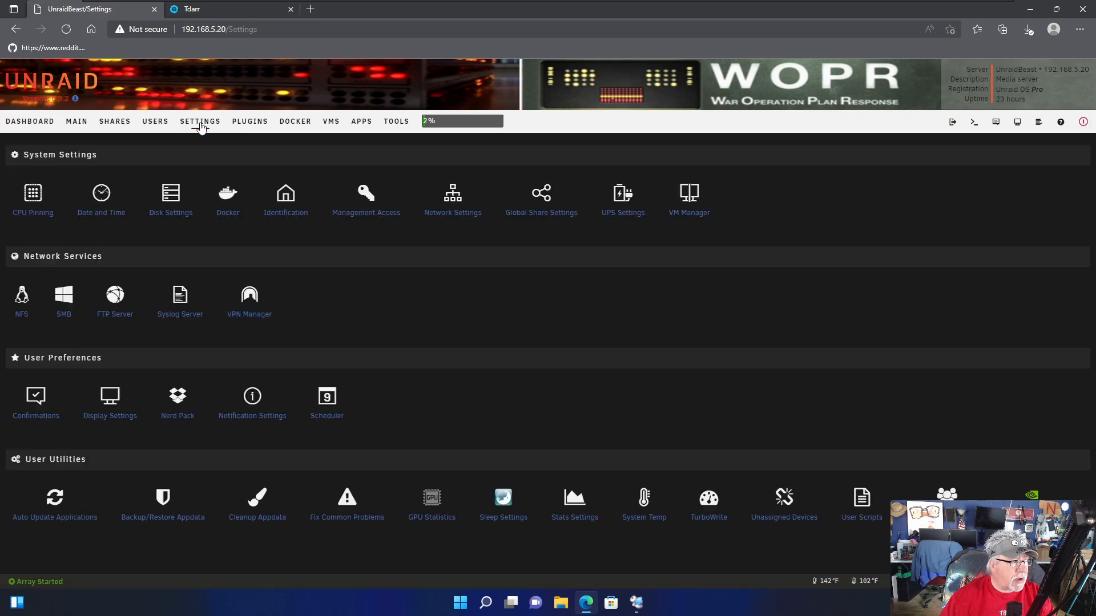
{"action": "left_click", "coordinate": [1031, 507]}
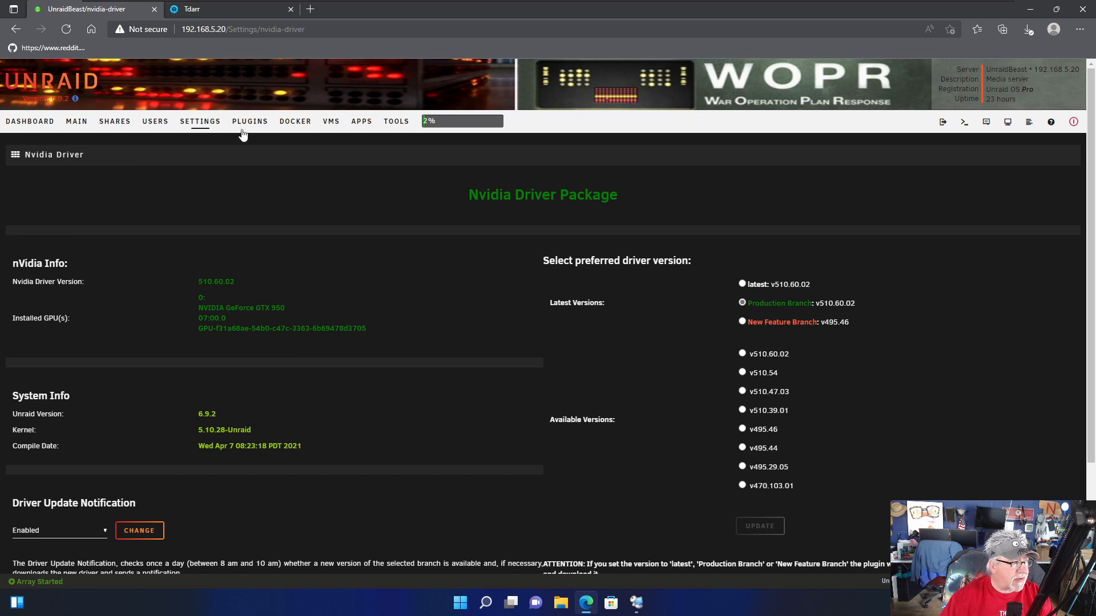
Move the GPU tile on the Unraid dashboard between the Motherboard and Processor tiles and review its load readings
{"action": "left_click", "coordinate": [50, 122]}
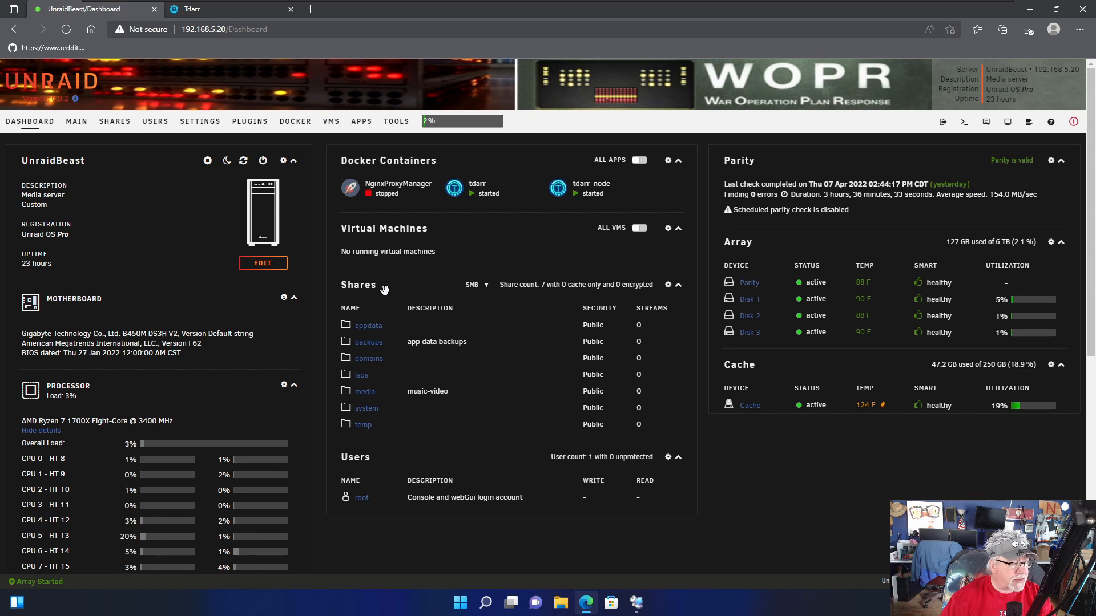
{"action": "scroll", "coordinate": [268, 357], "scroll_direction": "down", "scroll_amount": 5}
{"action": "scroll", "coordinate": [268, 361], "scroll_direction": "down", "scroll_amount": 2}
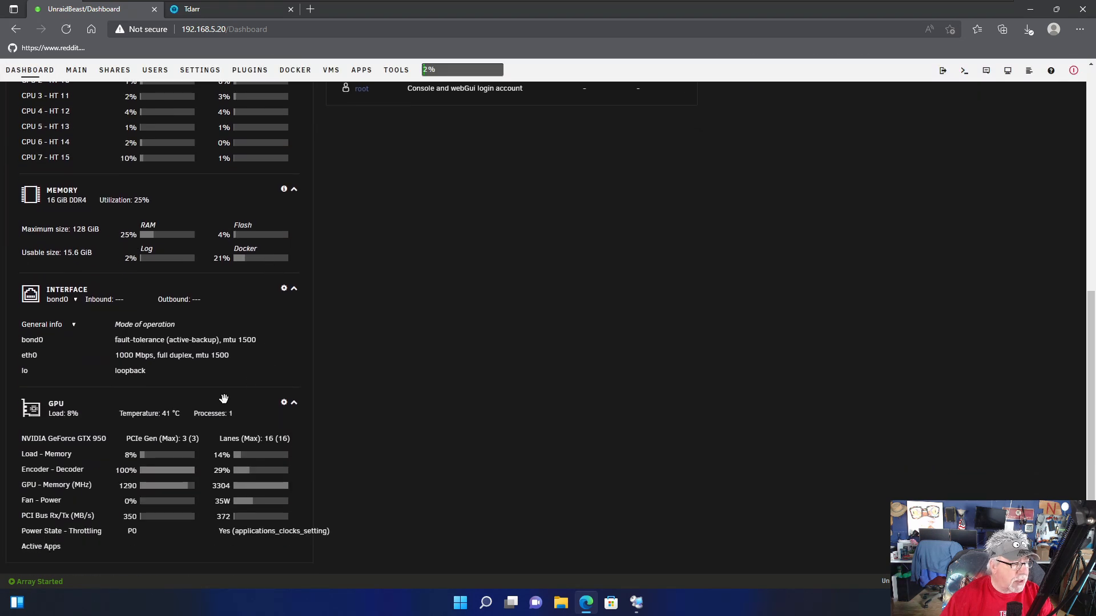
{"action": "left_click_drag", "start_coordinate": [184, 398], "coordinate": [199, 105]}
{"action": "scroll", "coordinate": [275, 247], "scroll_direction": "up", "scroll_amount": 6}
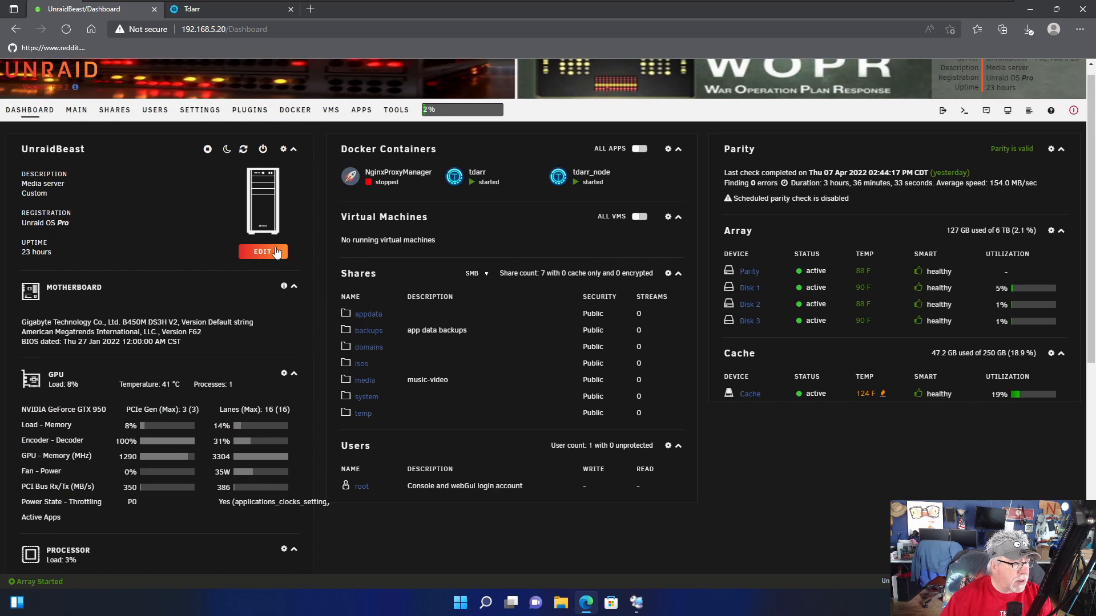
{"action": "scroll", "coordinate": [128, 422], "scroll_direction": "down", "scroll_amount": 3}
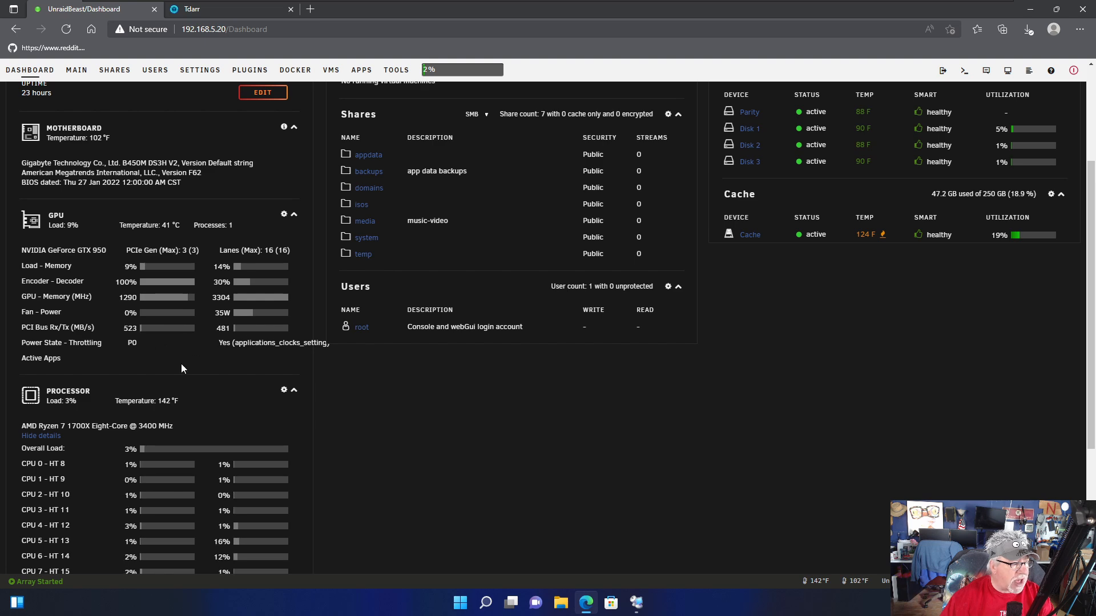
{"action": "scroll", "coordinate": [181, 368], "scroll_direction": "up", "scroll_amount": 3}
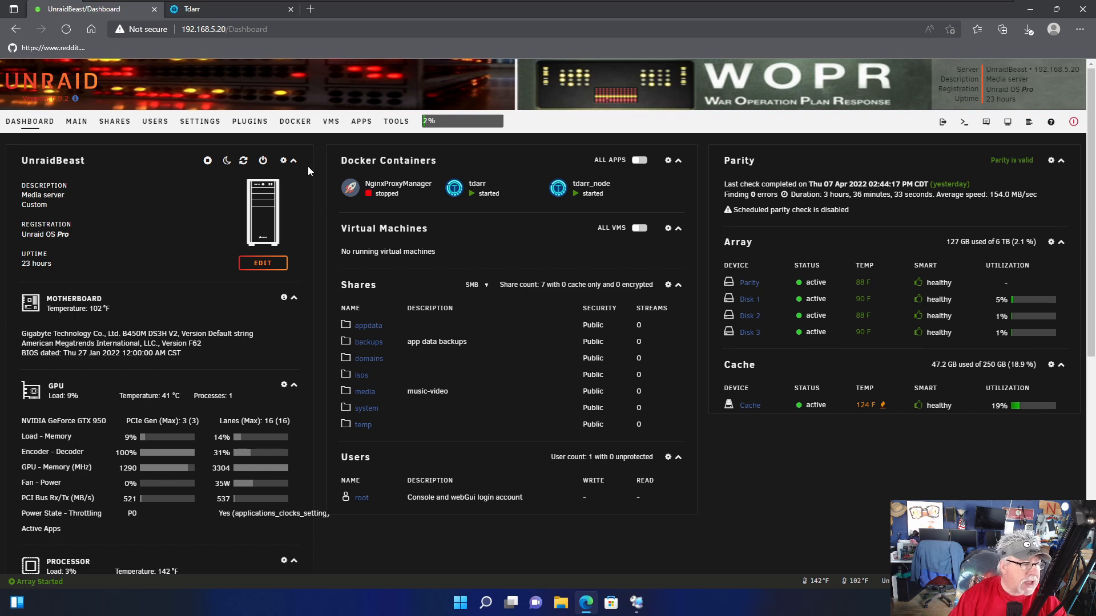
Check the running transcode in Tdarr and return to the Unraid dashboard
{"action": "left_click", "coordinate": [220, 9]}
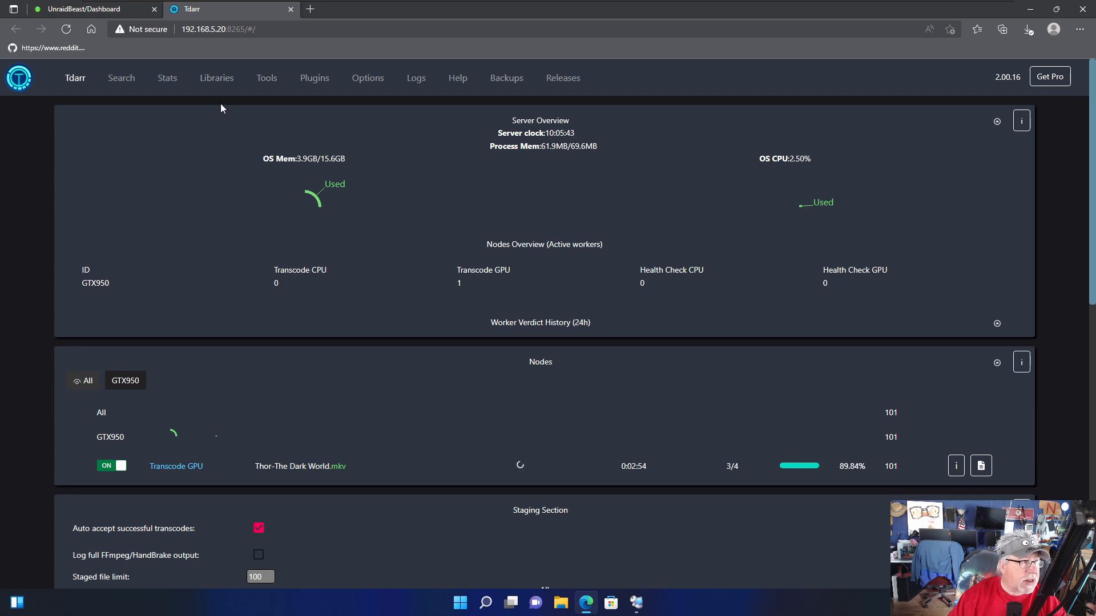
{"action": "left_click", "coordinate": [127, 10]}
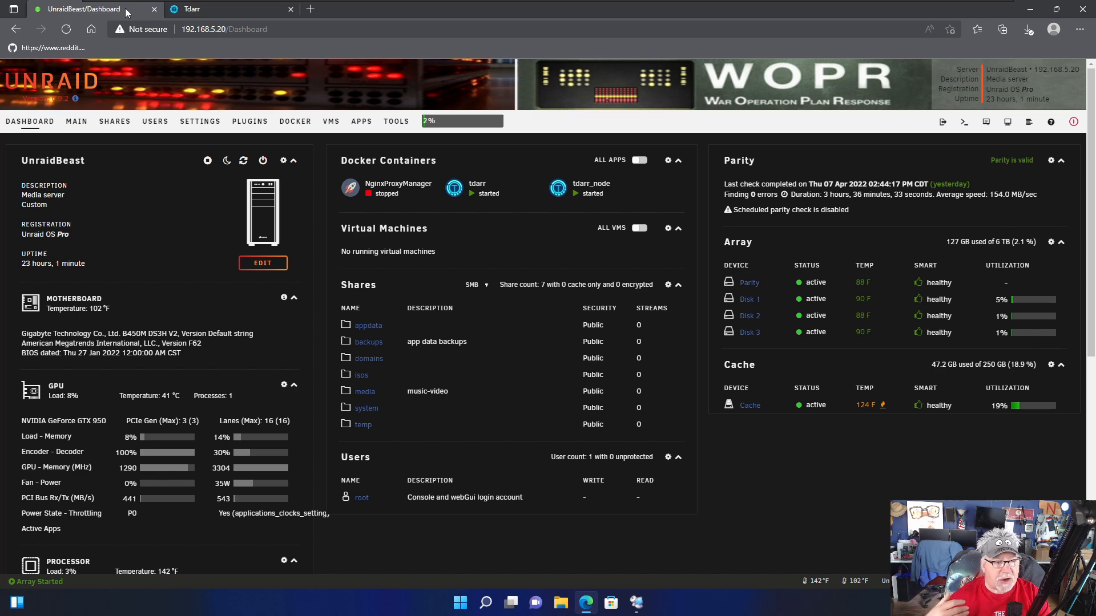
{"action": "left_click", "coordinate": [287, 125]}
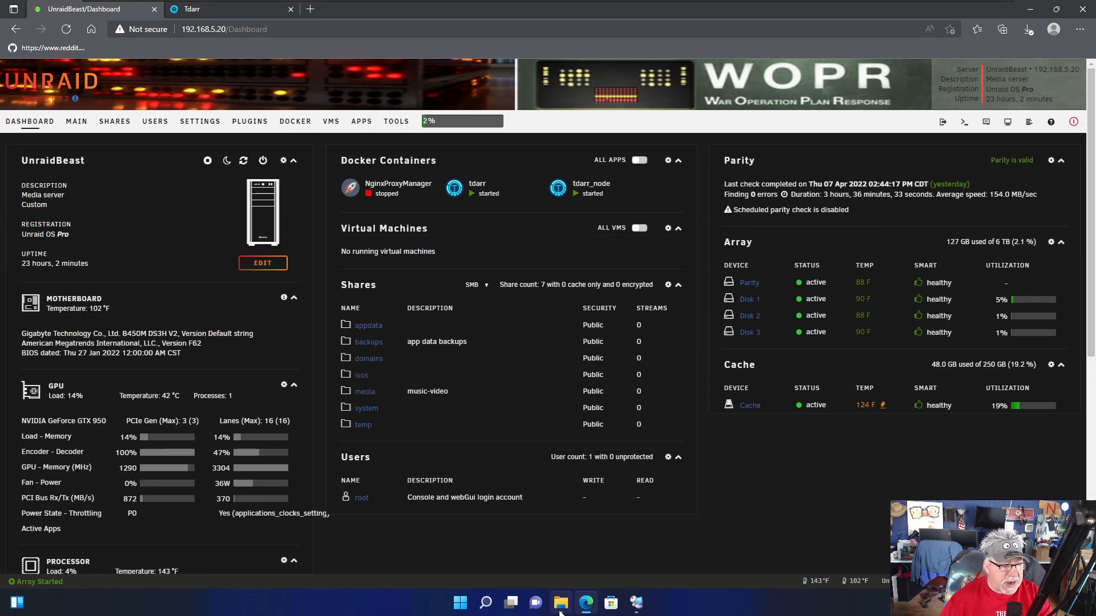
In File Explorer, open videos\Animated on the media (M:) network drive and inspect the properties of the Dumbo file
{"action": "left_click", "coordinate": [560, 610]}
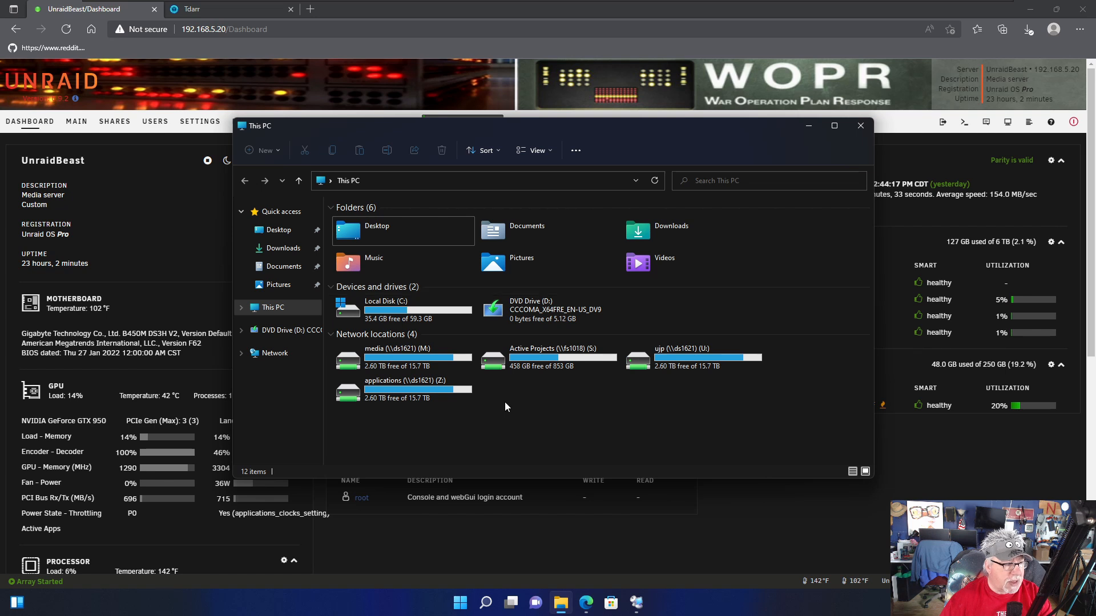
{"action": "double_click", "coordinate": [426, 355]}
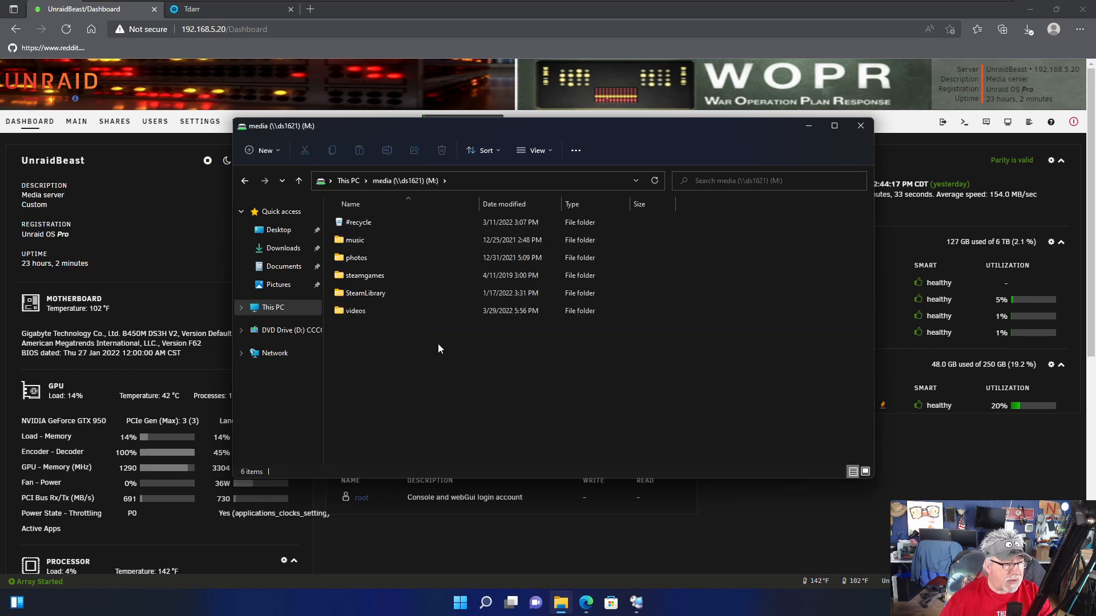
{"action": "double_click", "coordinate": [367, 310]}
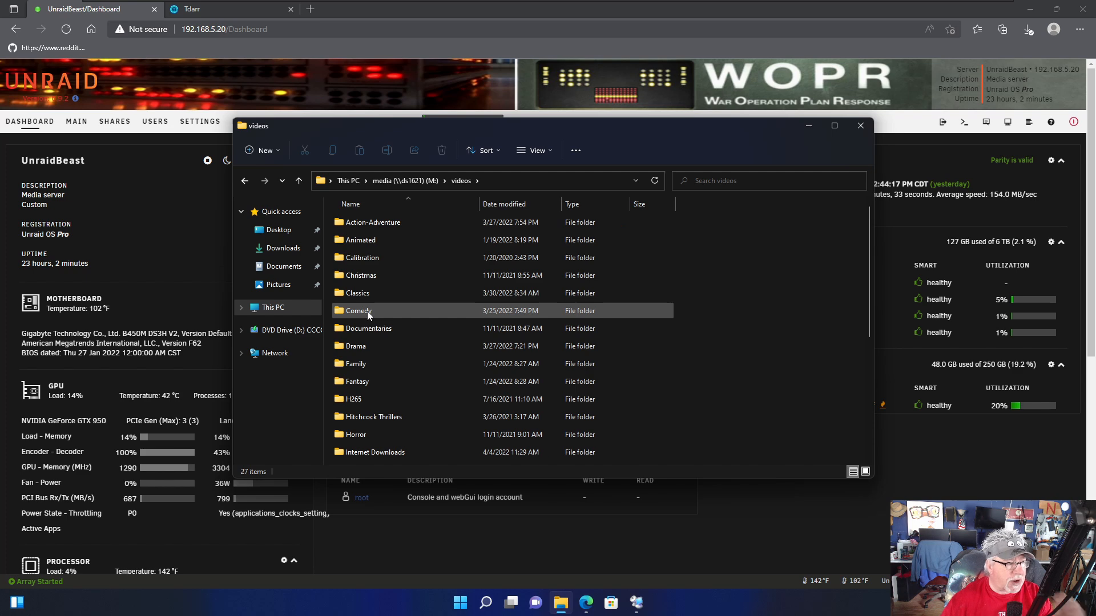
{"action": "double_click", "coordinate": [387, 246]}
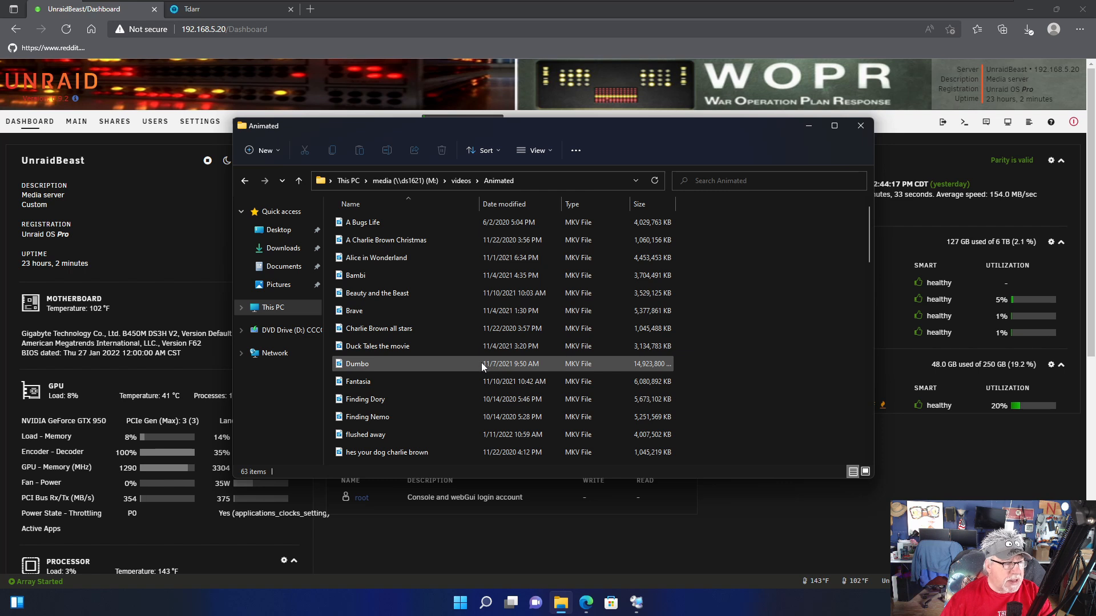
{"action": "right_click", "coordinate": [367, 365]}
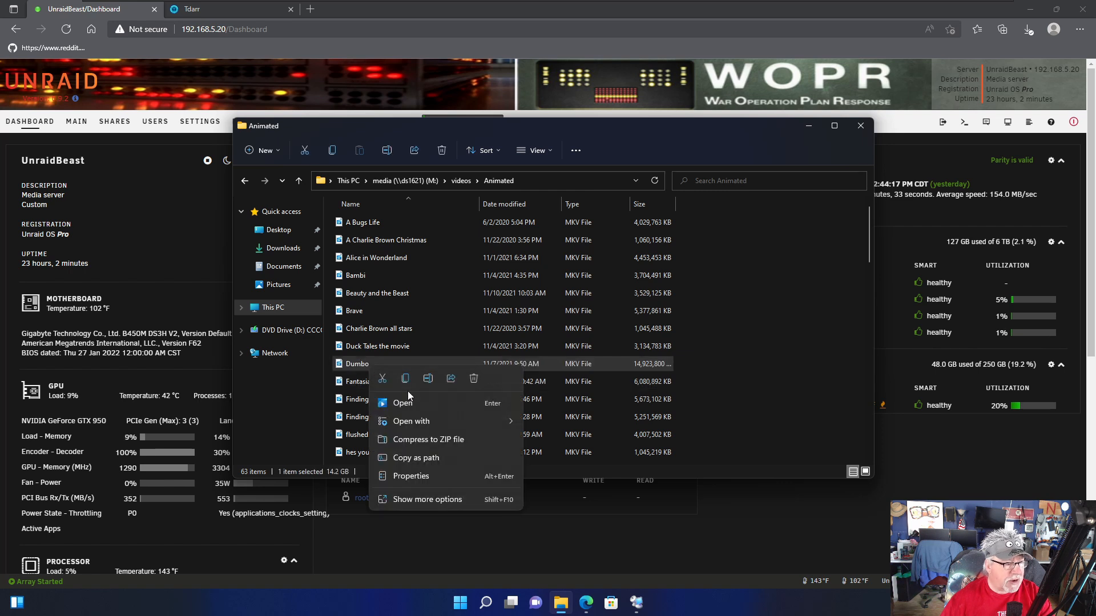
{"action": "left_click", "coordinate": [435, 478]}
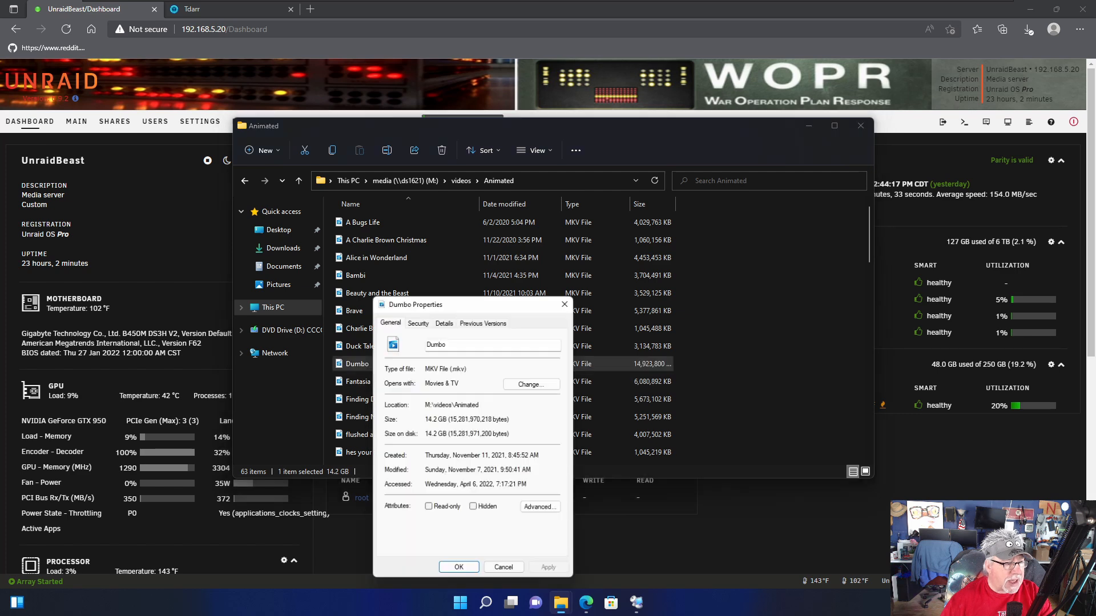
{"action": "left_click", "coordinate": [568, 301]}
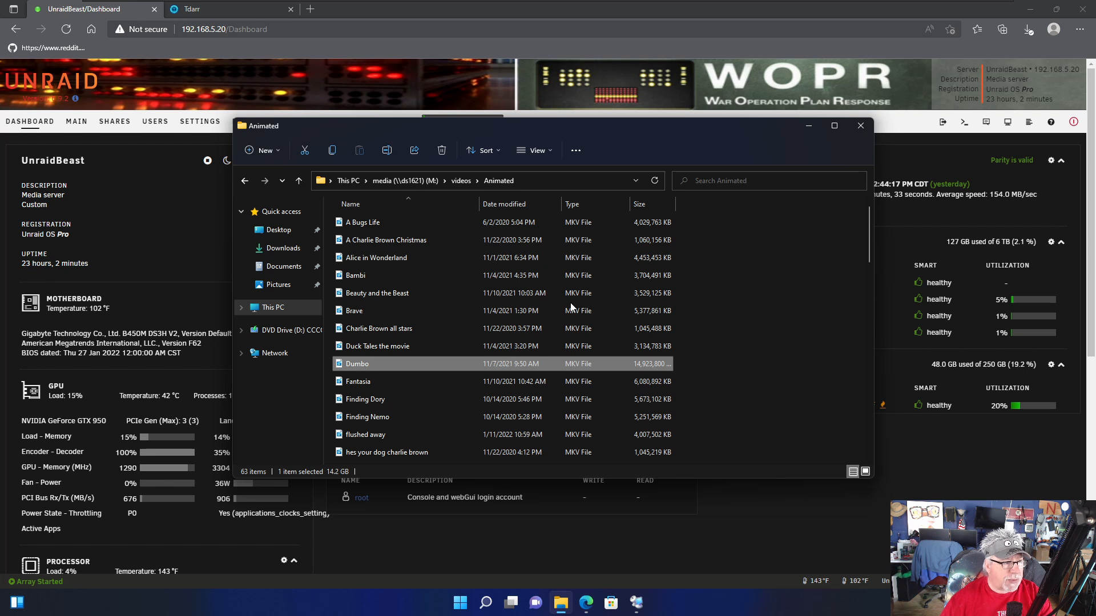
Open the Media Info folder on the applications (Z:) network drive
{"action": "left_click", "coordinate": [636, 181]}
{"action": "left_click", "coordinate": [268, 308]}
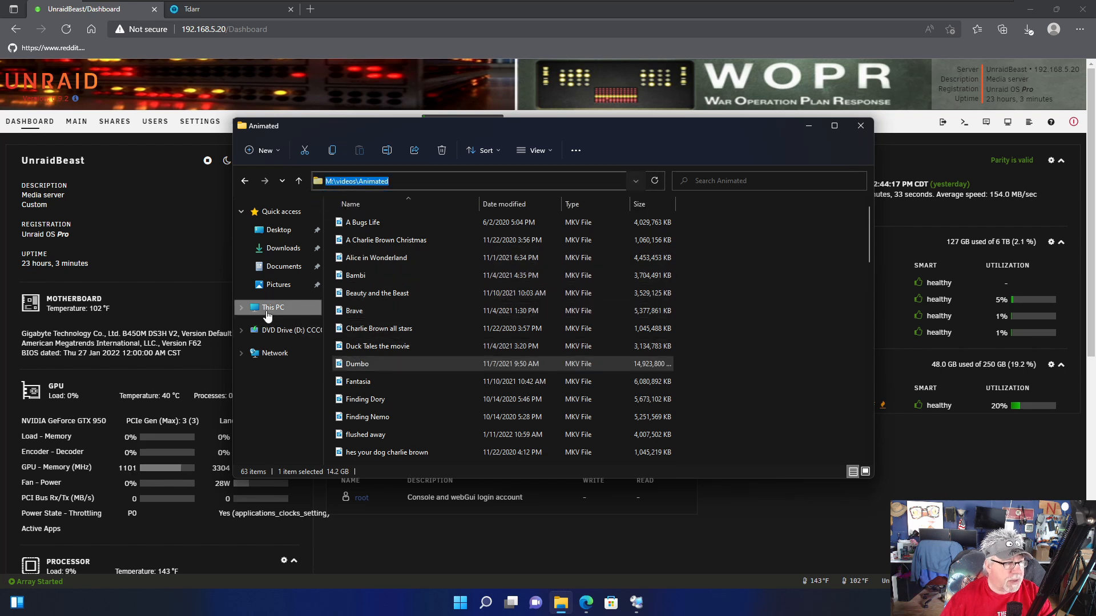
{"action": "double_click", "coordinate": [434, 382]}
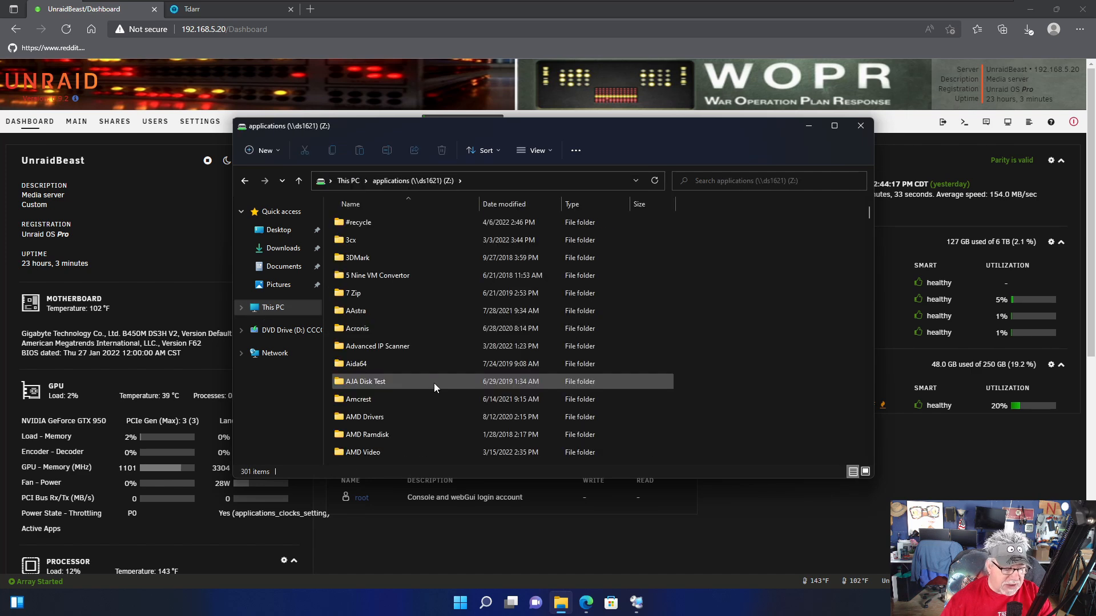
{"action": "key", "text": "m"}
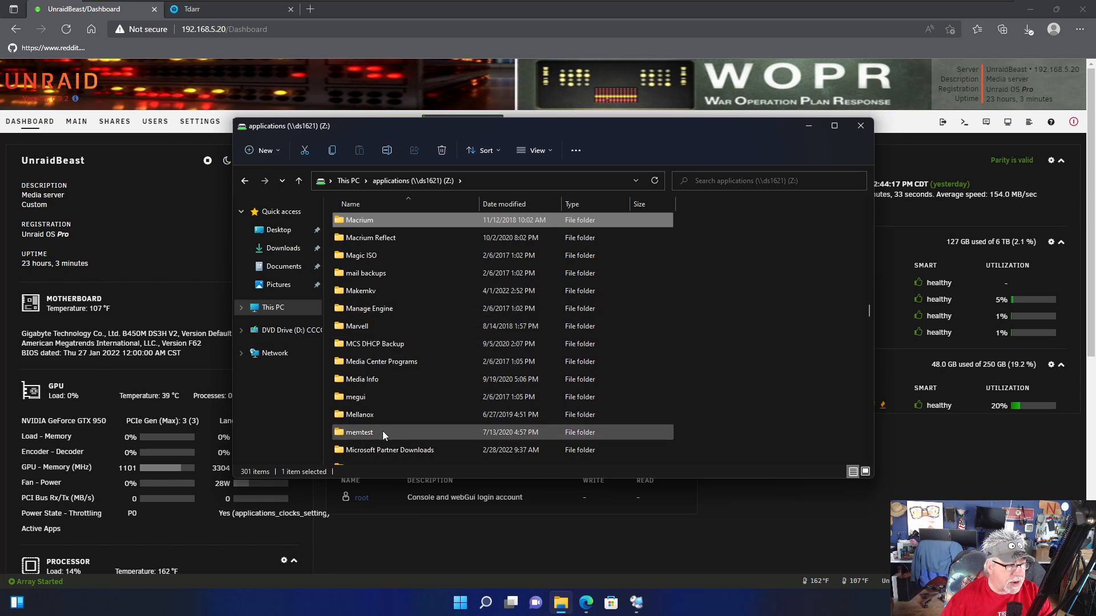
{"action": "left_click", "coordinate": [391, 378]}
{"action": "double_click", "coordinate": [390, 378]}
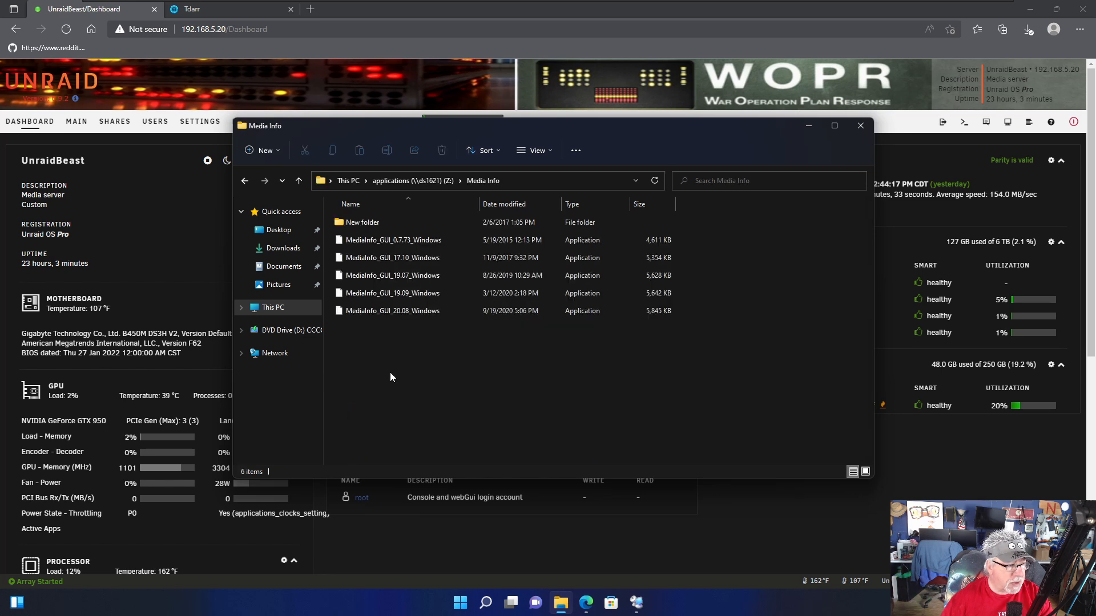
Install MediaInfo from the MediaInfo_GUI_20.08_Windows installer with English as the language, allowing it to make changes
{"action": "double_click", "coordinate": [409, 313]}
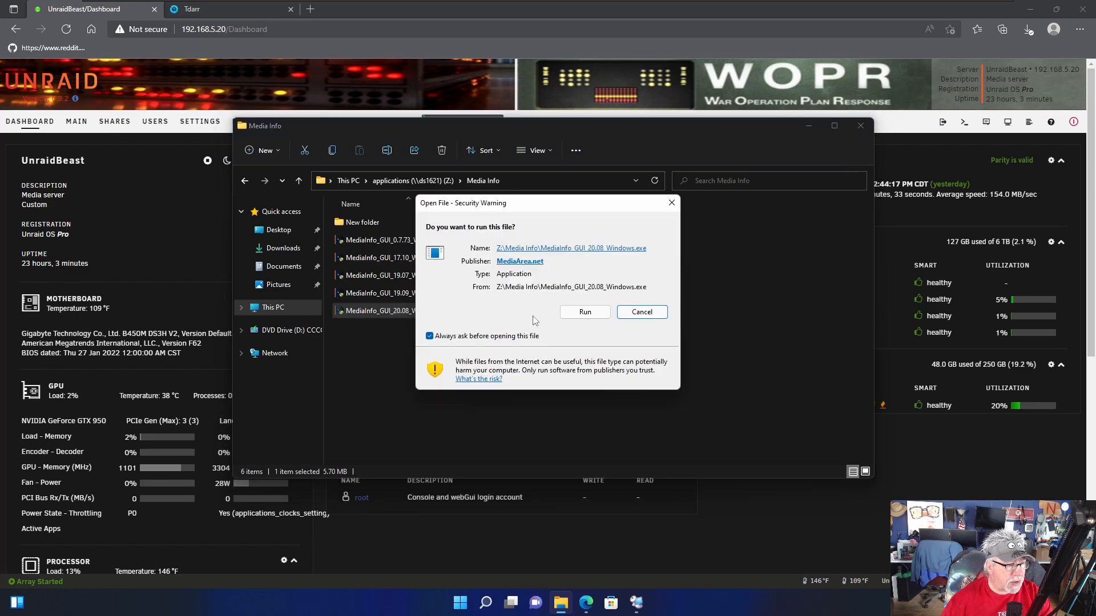
{"action": "left_click", "coordinate": [579, 313]}
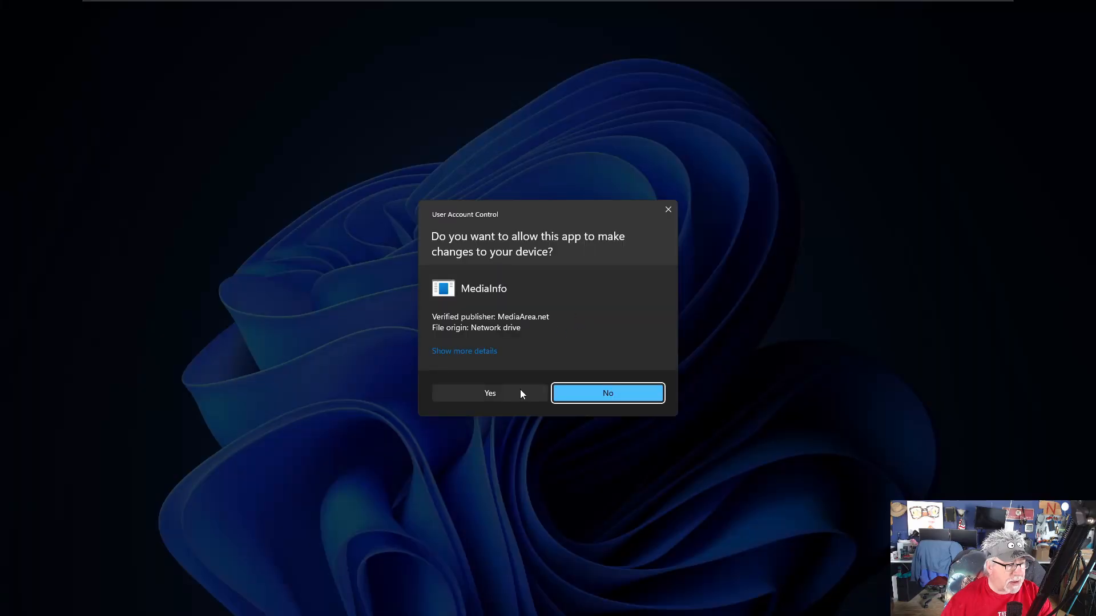
{"action": "left_click", "coordinate": [519, 391]}
{"action": "left_click", "coordinate": [536, 329]}
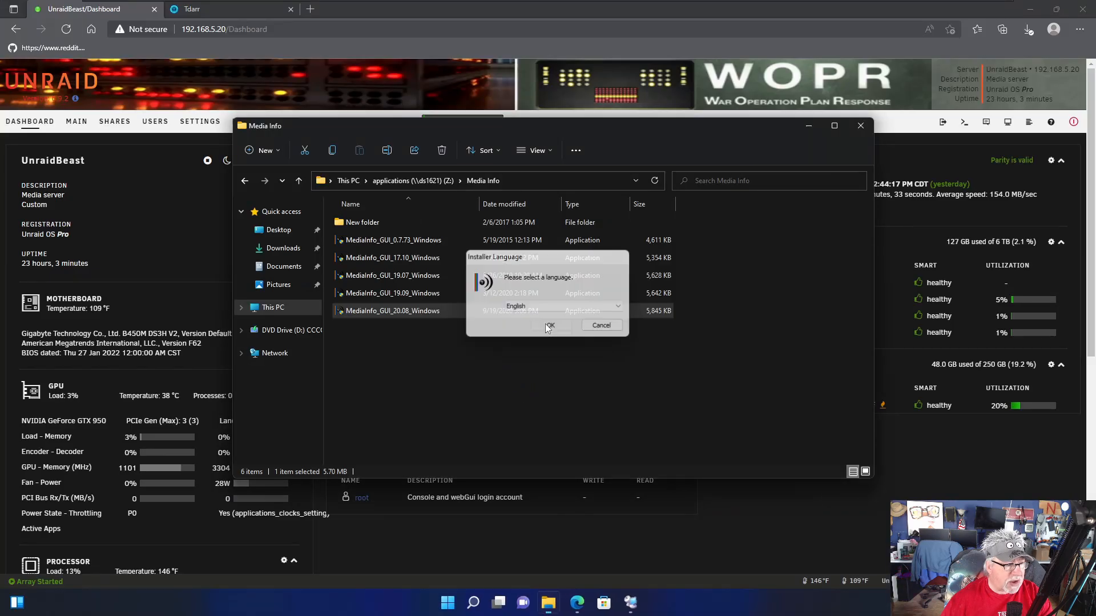
{"action": "left_click", "coordinate": [607, 391]}
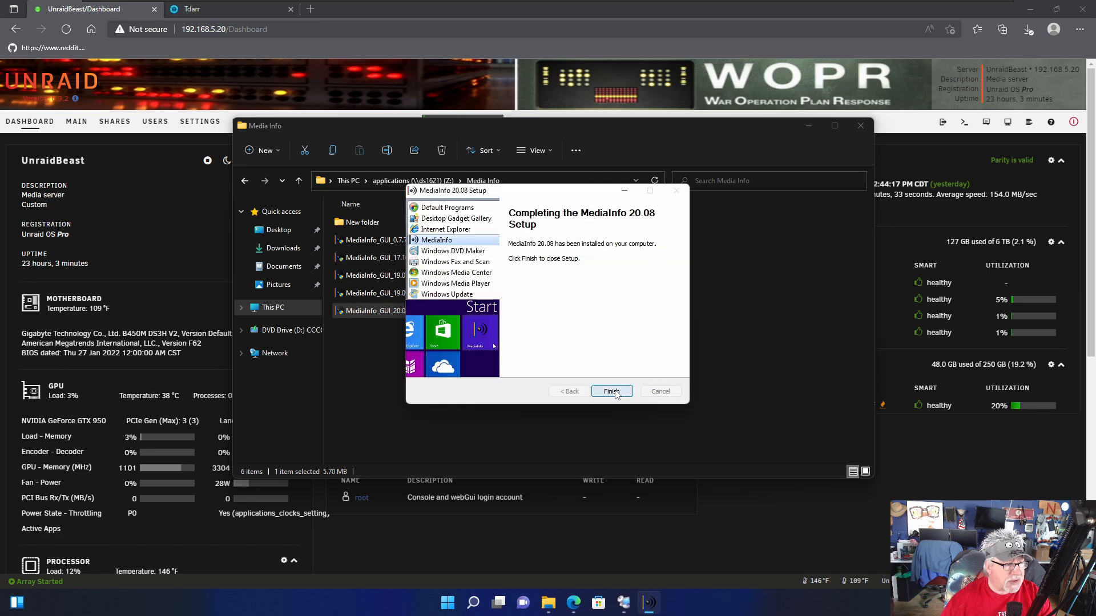
{"action": "left_click", "coordinate": [612, 392]}
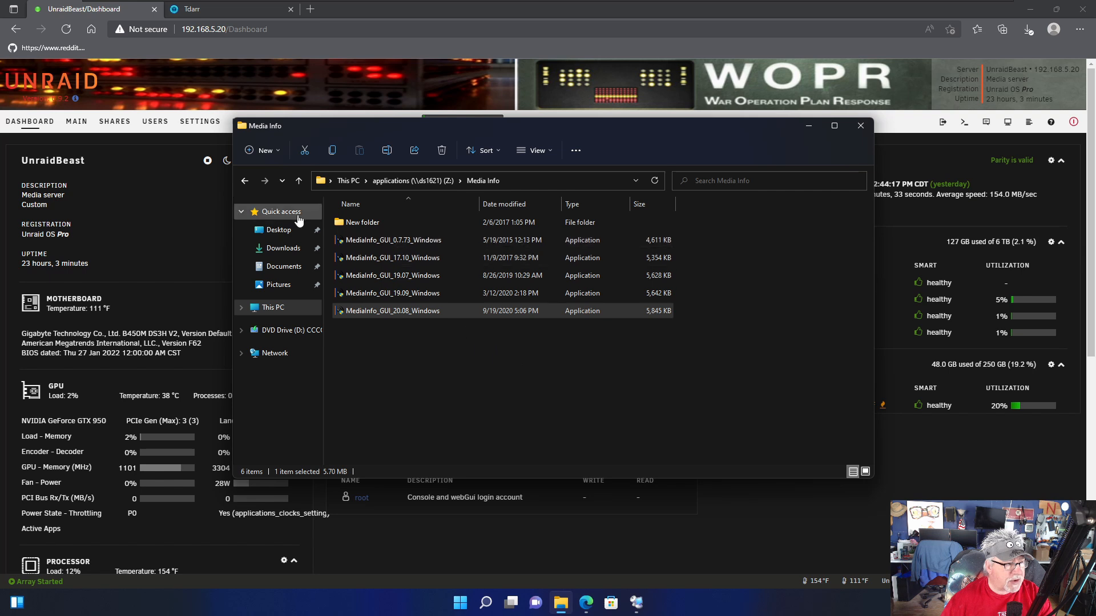
Open videos\Animated on the media (M:) network drive and look through the movie files
{"action": "left_click", "coordinate": [291, 310]}
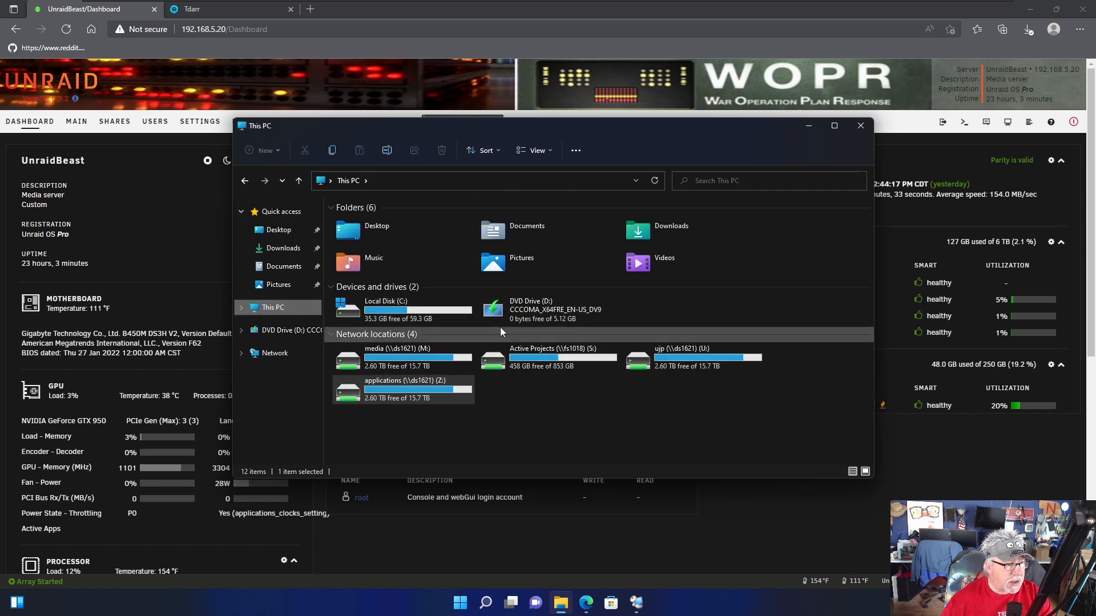
{"action": "left_click", "coordinate": [408, 360]}
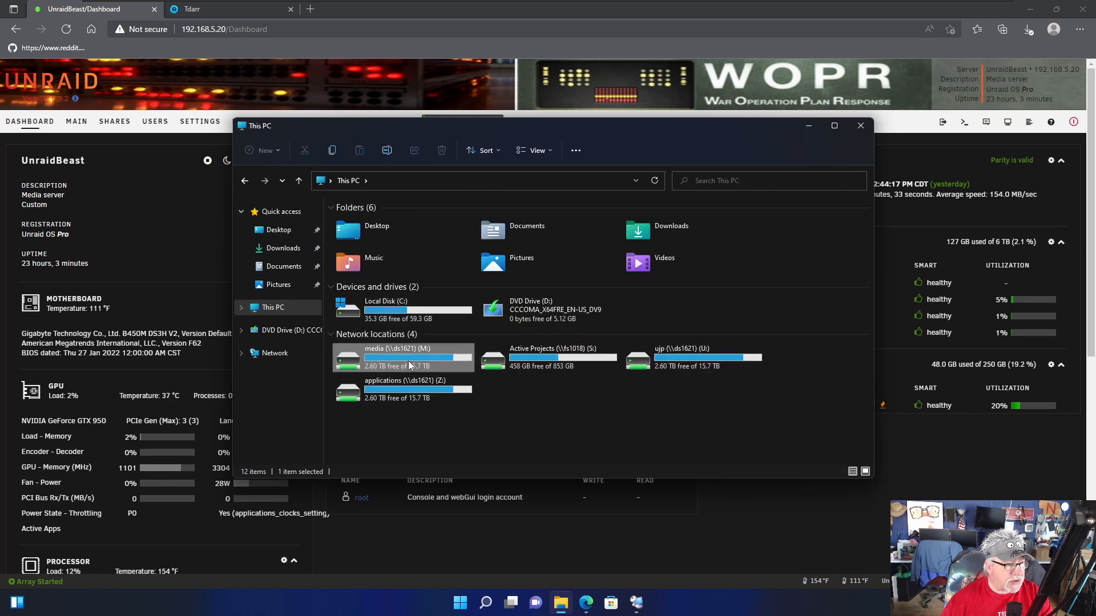
{"action": "double_click", "coordinate": [408, 361]}
{"action": "double_click", "coordinate": [375, 311]}
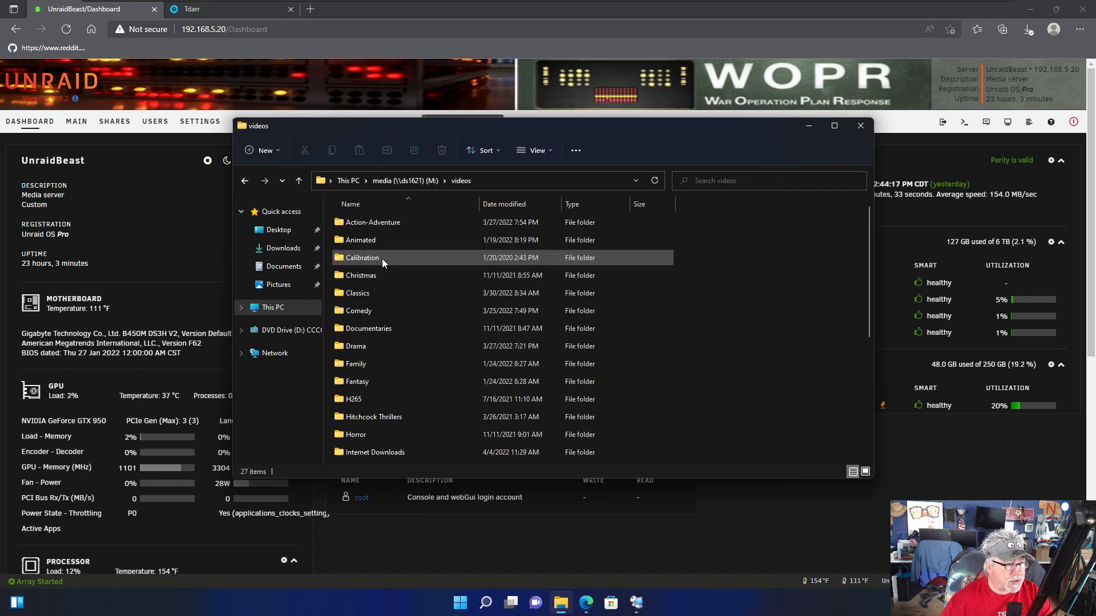
{"action": "double_click", "coordinate": [381, 240]}
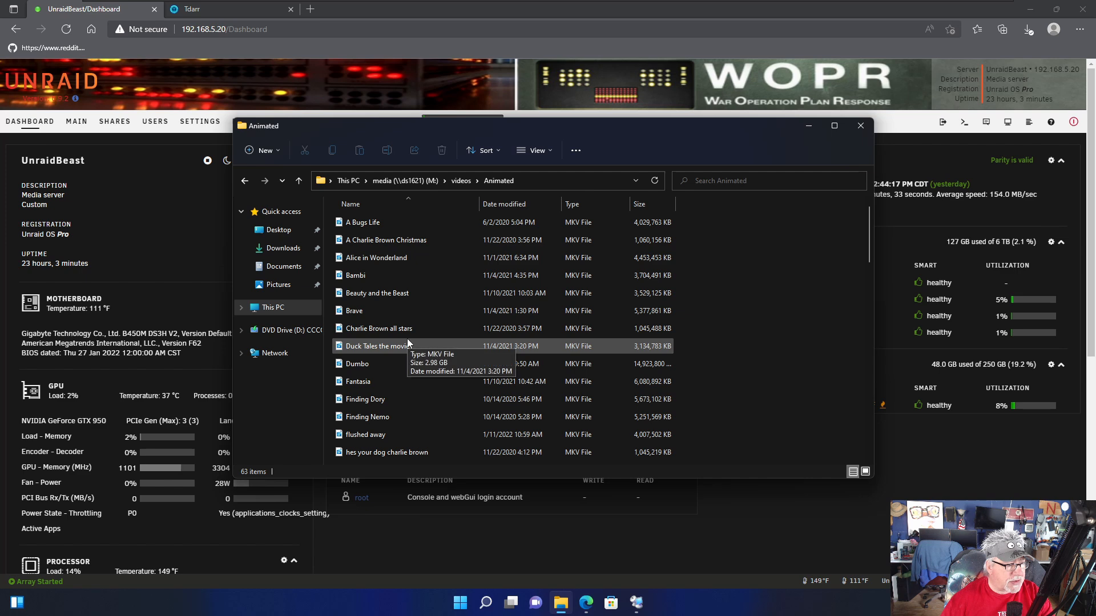
{"action": "scroll", "coordinate": [407, 342], "scroll_direction": "down", "scroll_amount": 1}
{"action": "scroll", "coordinate": [407, 341], "scroll_direction": "down", "scroll_amount": 1}
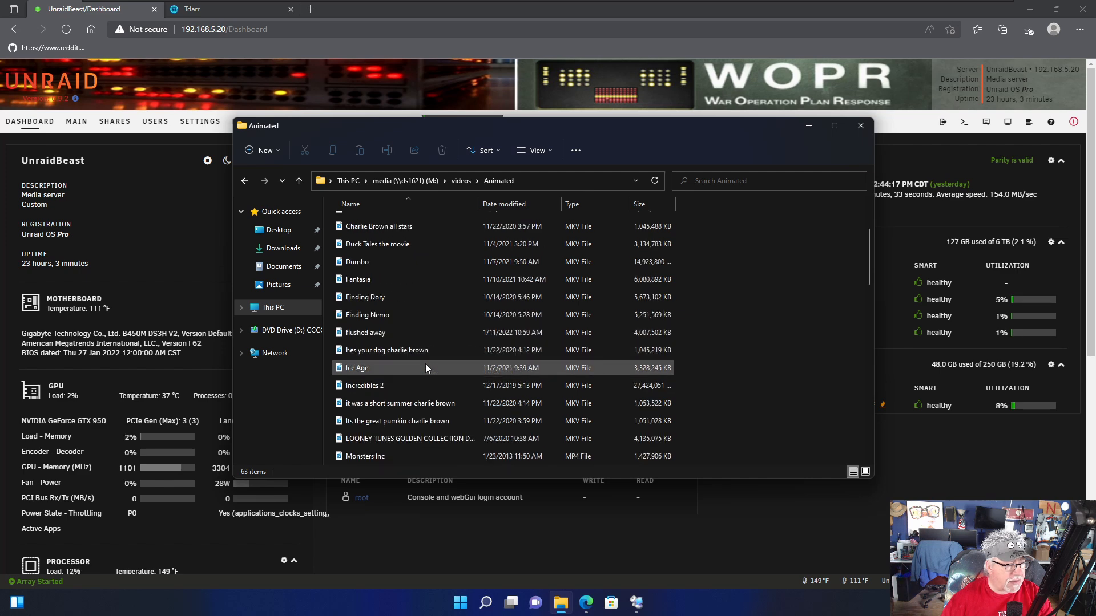
{"action": "scroll", "coordinate": [426, 366], "scroll_direction": "down", "scroll_amount": 1}
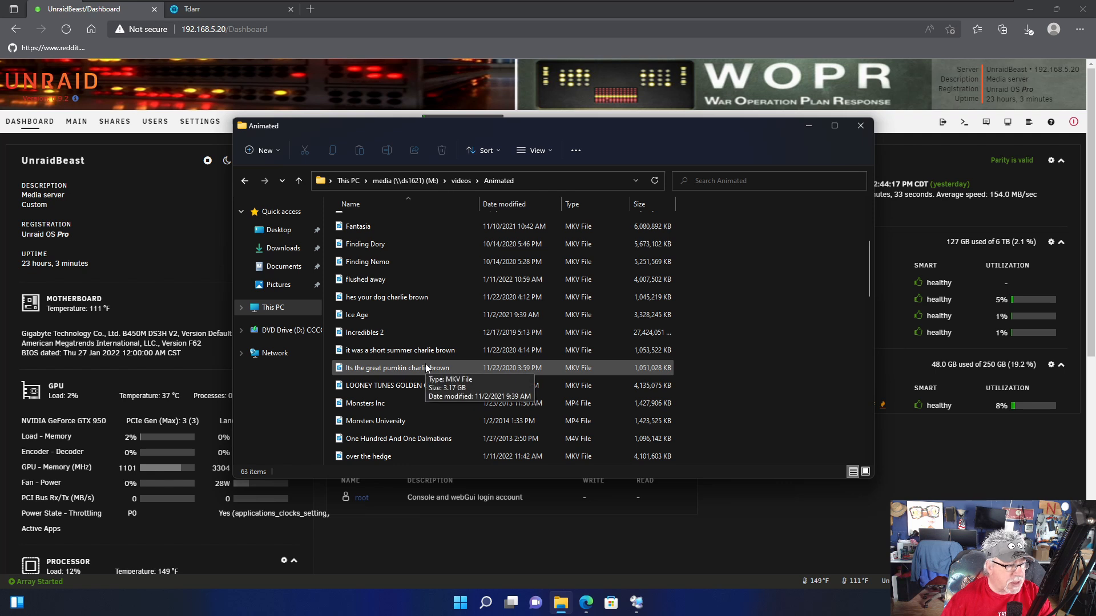
{"action": "scroll", "coordinate": [425, 365], "scroll_direction": "down", "scroll_amount": 1}
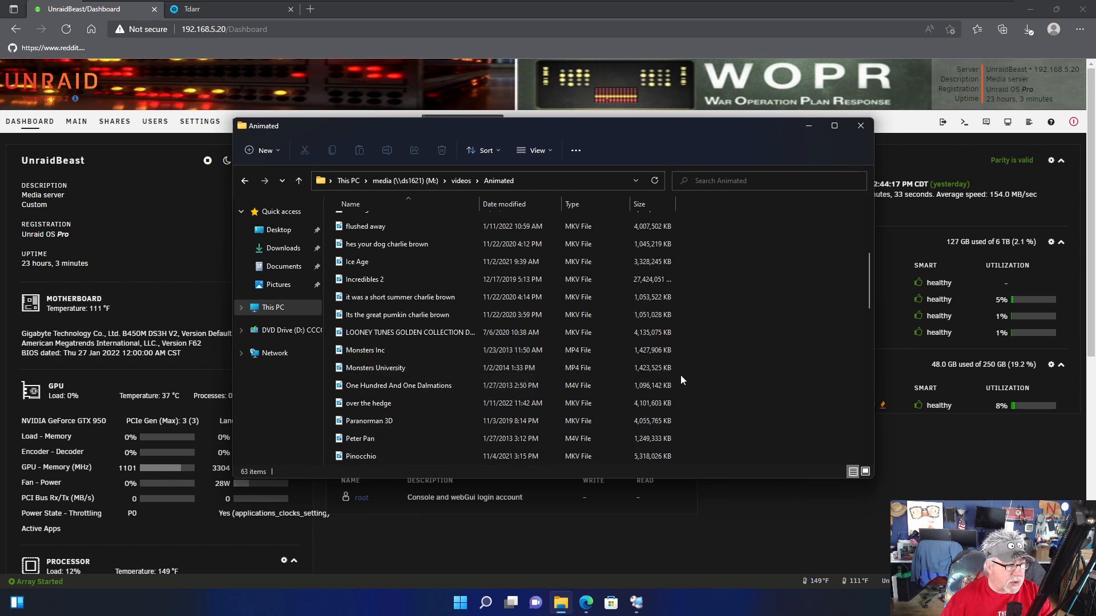
{"action": "left_click", "coordinate": [379, 404]}
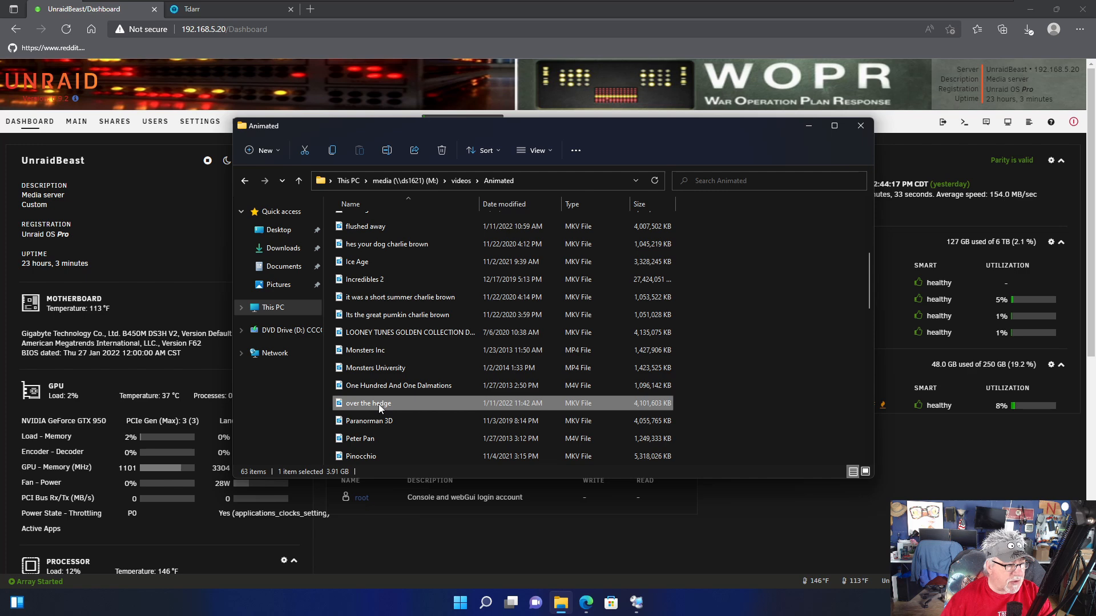
{"action": "right_click", "coordinate": [379, 403]}
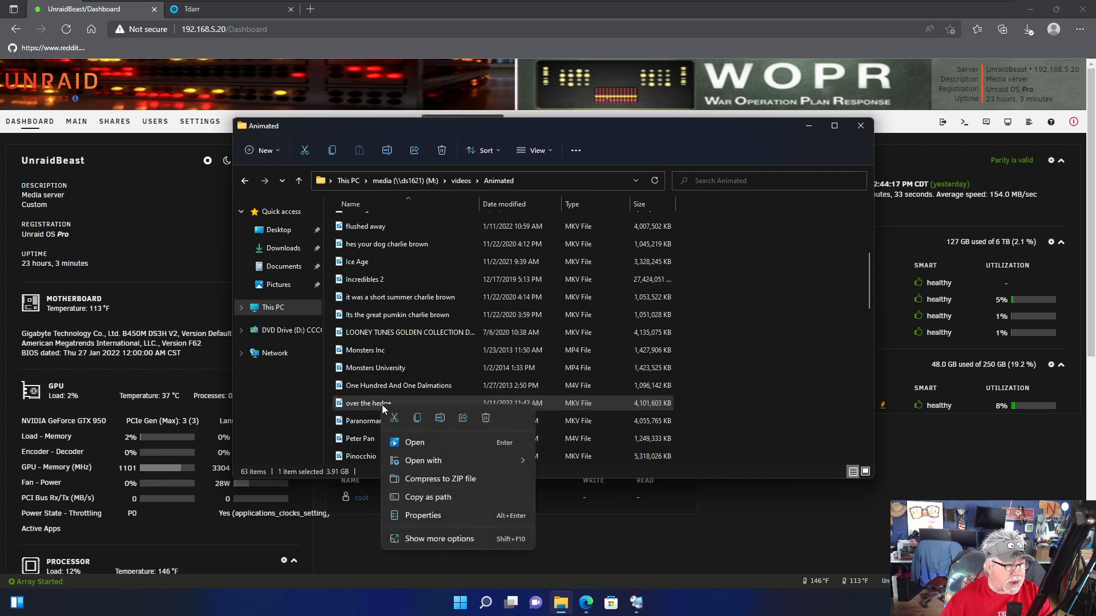
{"action": "left_click", "coordinate": [863, 126]}
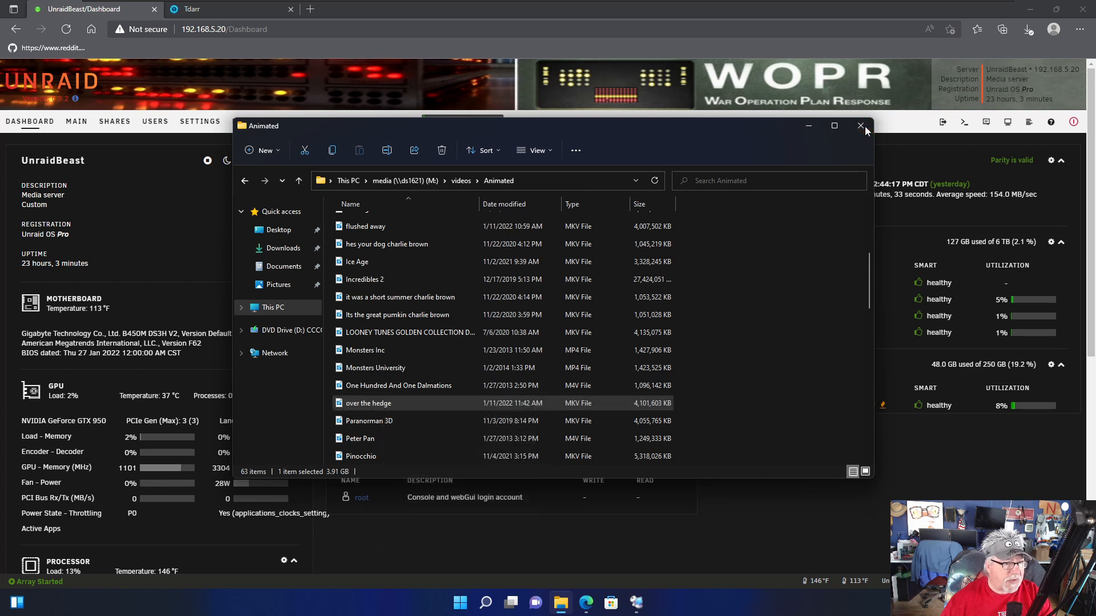
{"action": "left_click", "coordinate": [561, 602]}
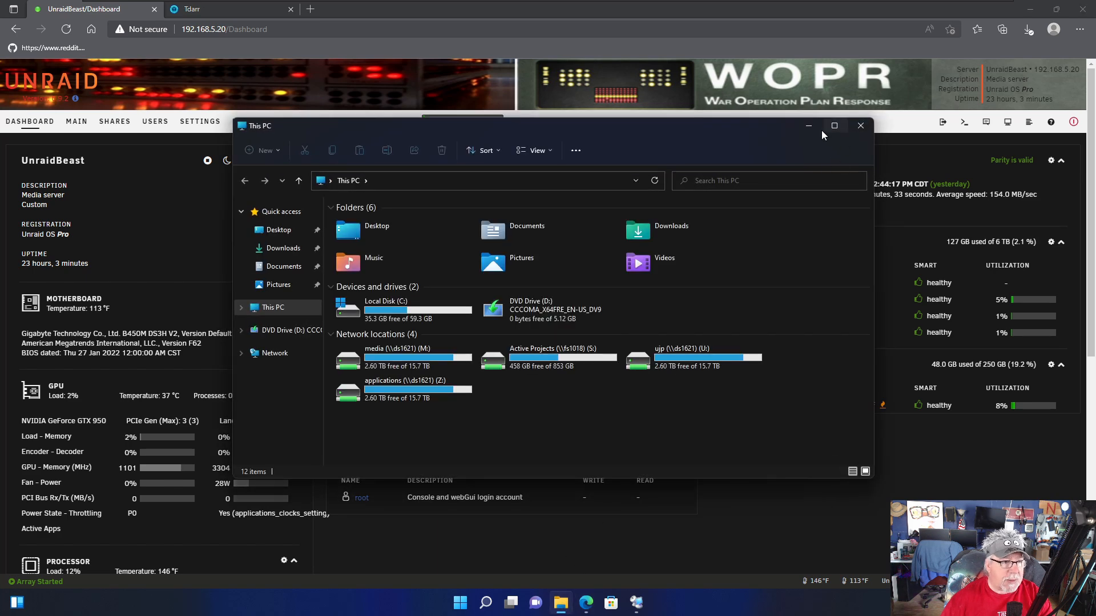
{"action": "left_click", "coordinate": [861, 125]}
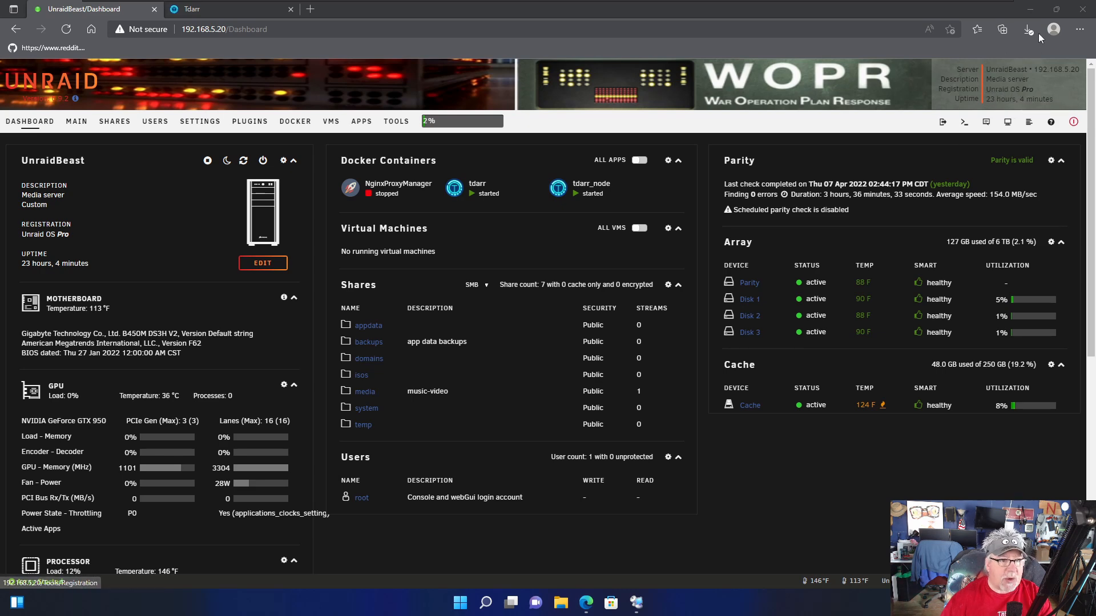
Launch MediaInfo, accept its preferences with English and the Basic output format, decline the v22.03 download, and close it
{"action": "left_click", "coordinate": [459, 602]}
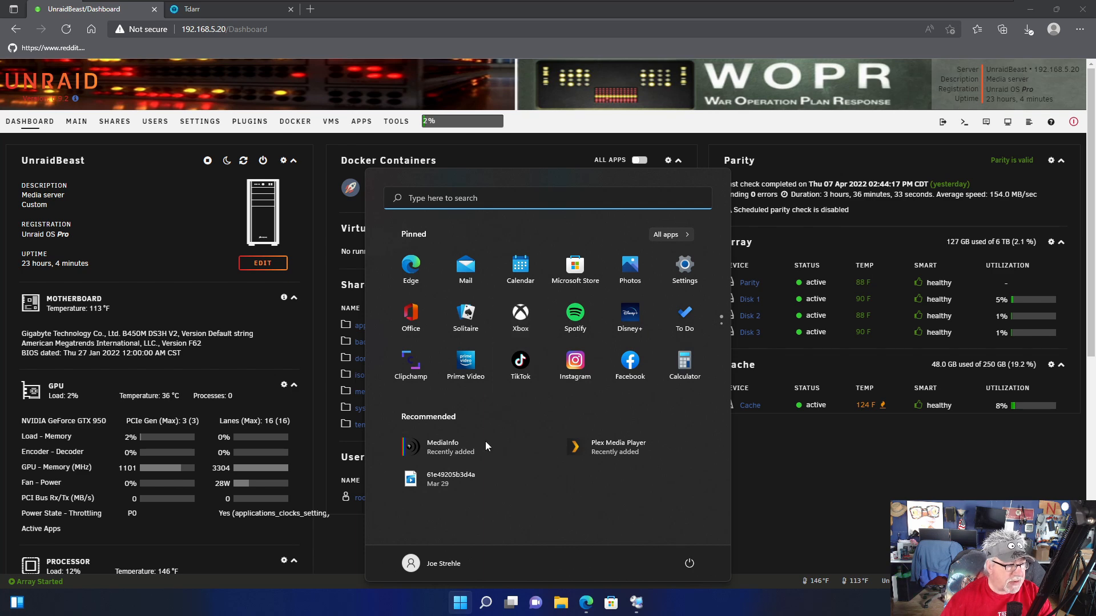
{"action": "left_click", "coordinate": [440, 447]}
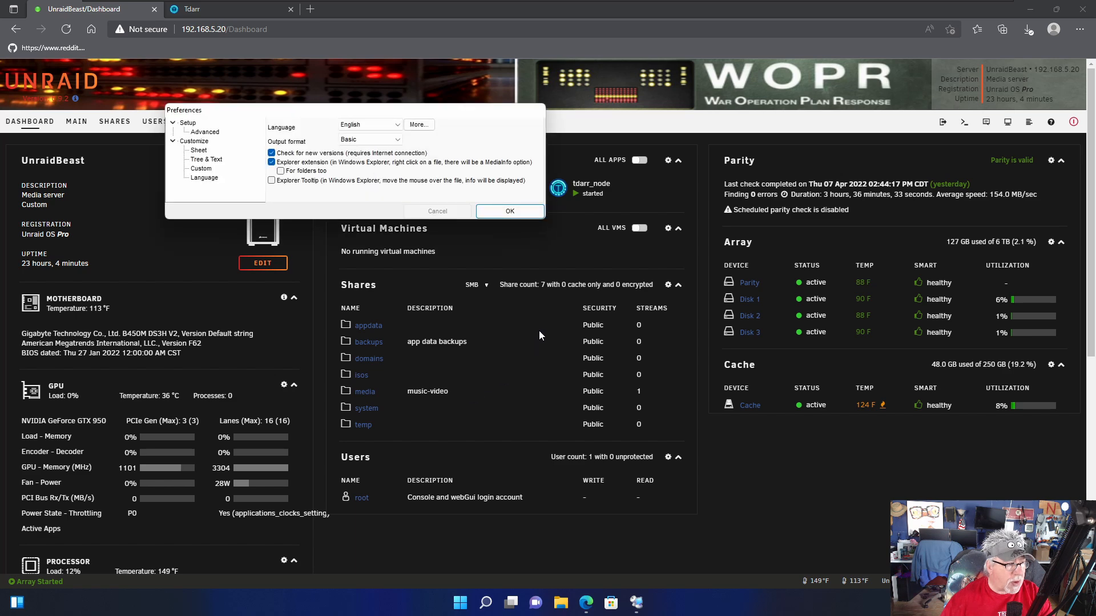
{"action": "left_click", "coordinate": [514, 210]}
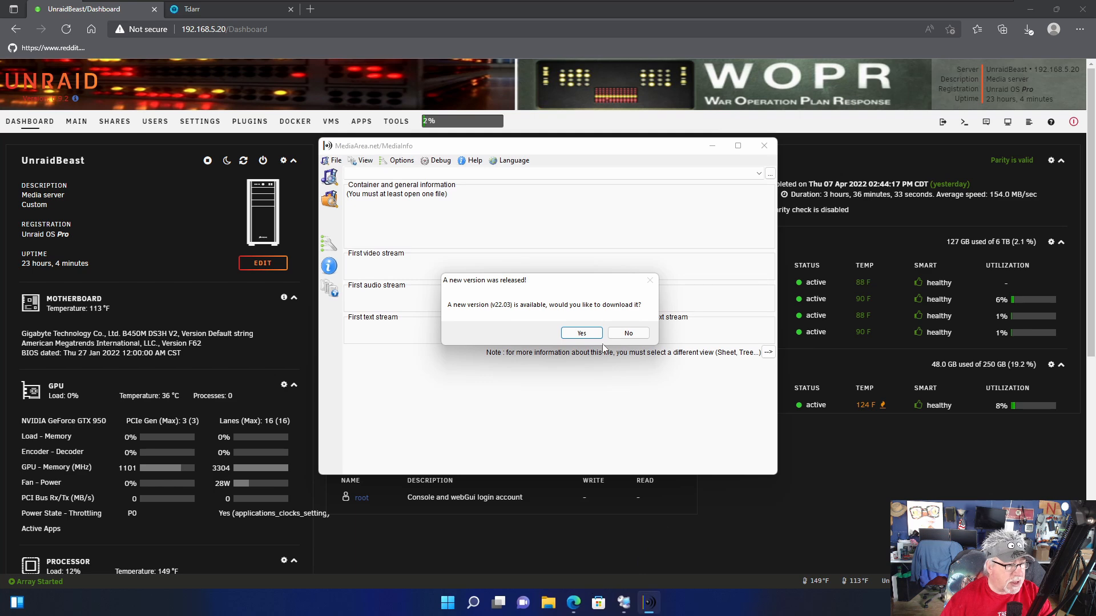
{"action": "left_click", "coordinate": [628, 334]}
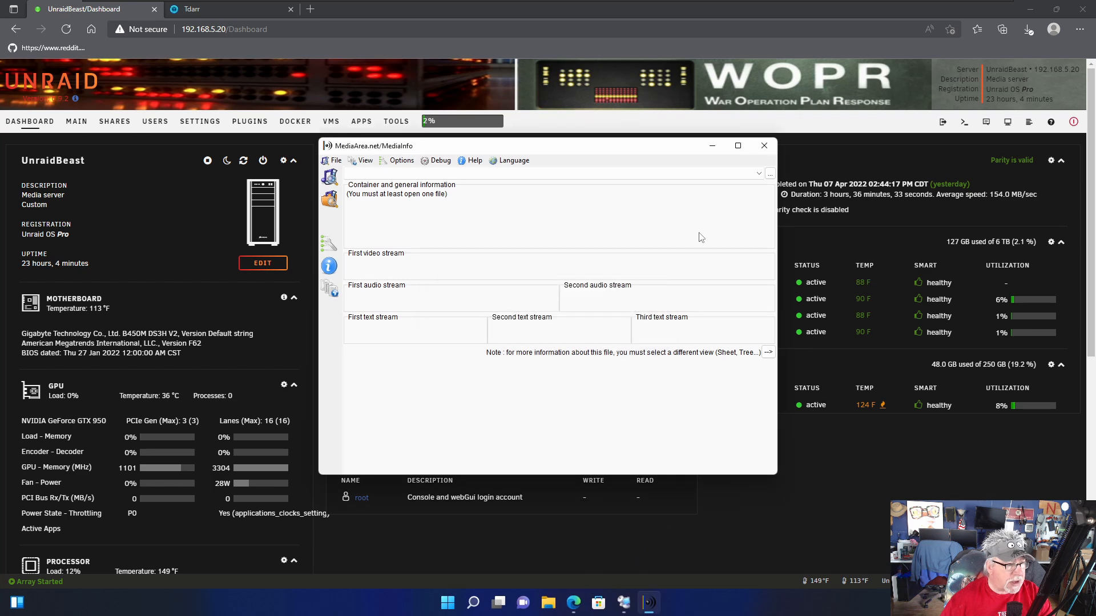
{"action": "left_click", "coordinate": [764, 146]}
Reopen videos\Animated on the media (M:) network drive in File Explorer and locate the over the hedge file
{"action": "left_click", "coordinate": [561, 603]}
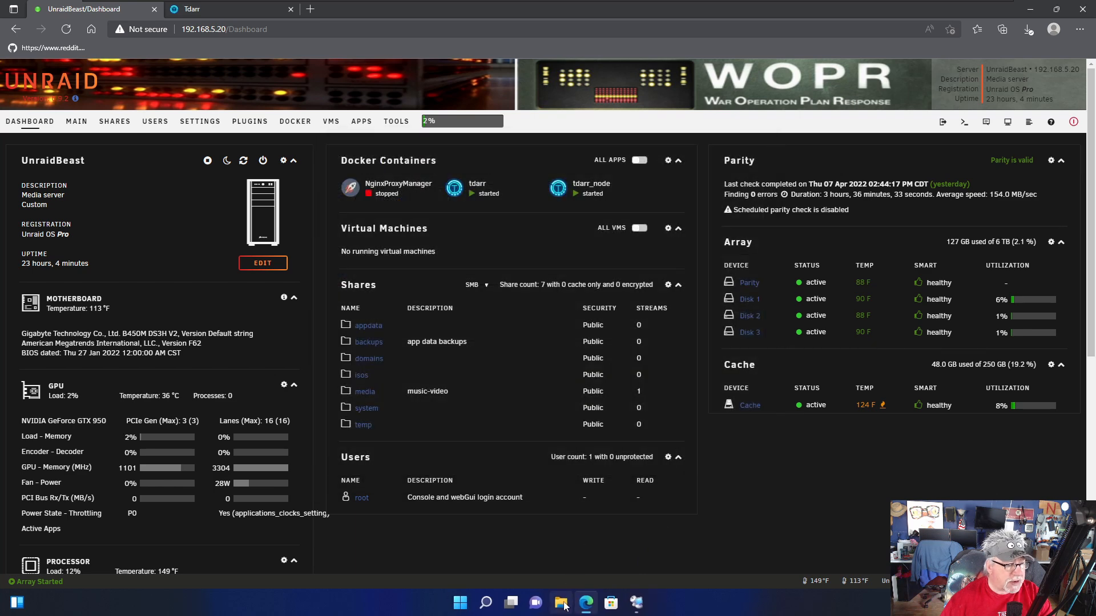
{"action": "double_click", "coordinate": [396, 354]}
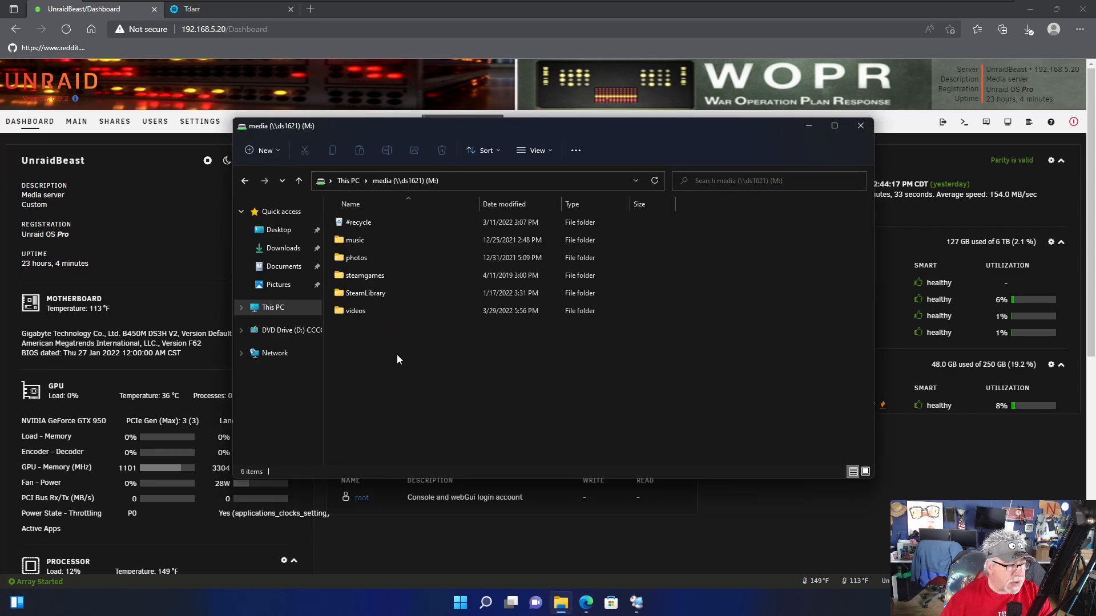
{"action": "double_click", "coordinate": [376, 311]}
{"action": "double_click", "coordinate": [392, 241]}
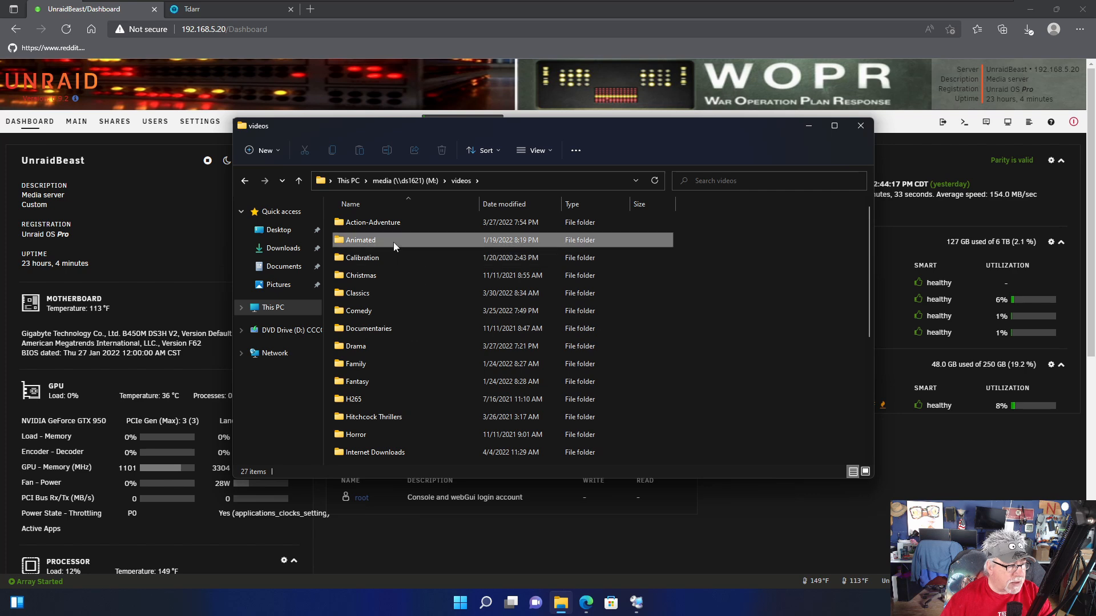
{"action": "scroll", "coordinate": [423, 339], "scroll_direction": "down", "scroll_amount": 4}
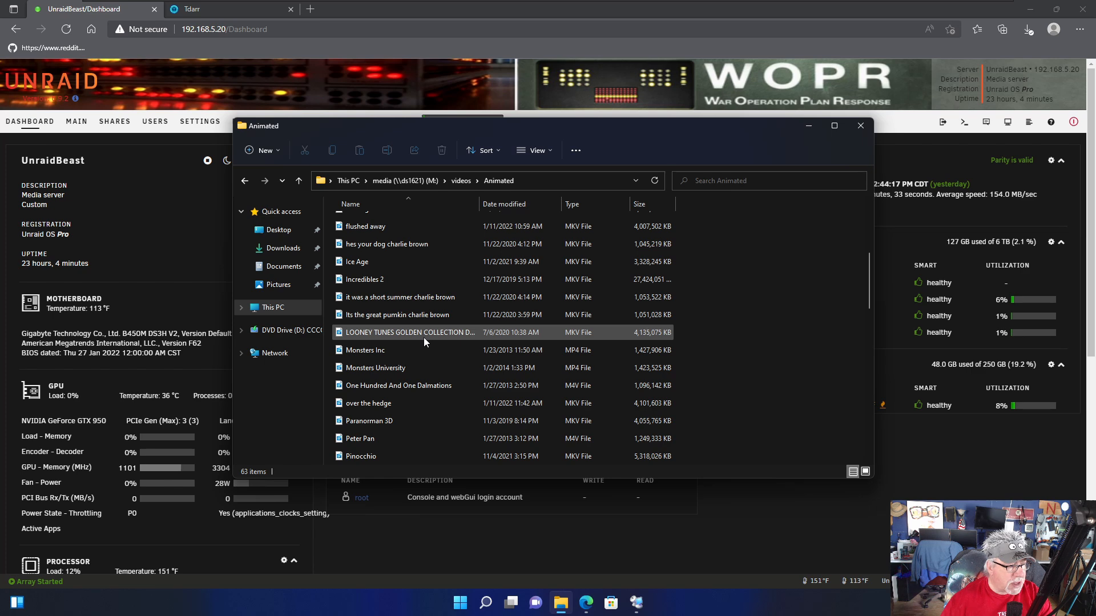
{"action": "scroll", "coordinate": [424, 340], "scroll_direction": "up", "scroll_amount": 1}
{"action": "scroll", "coordinate": [423, 323], "scroll_direction": "up", "scroll_amount": 1}
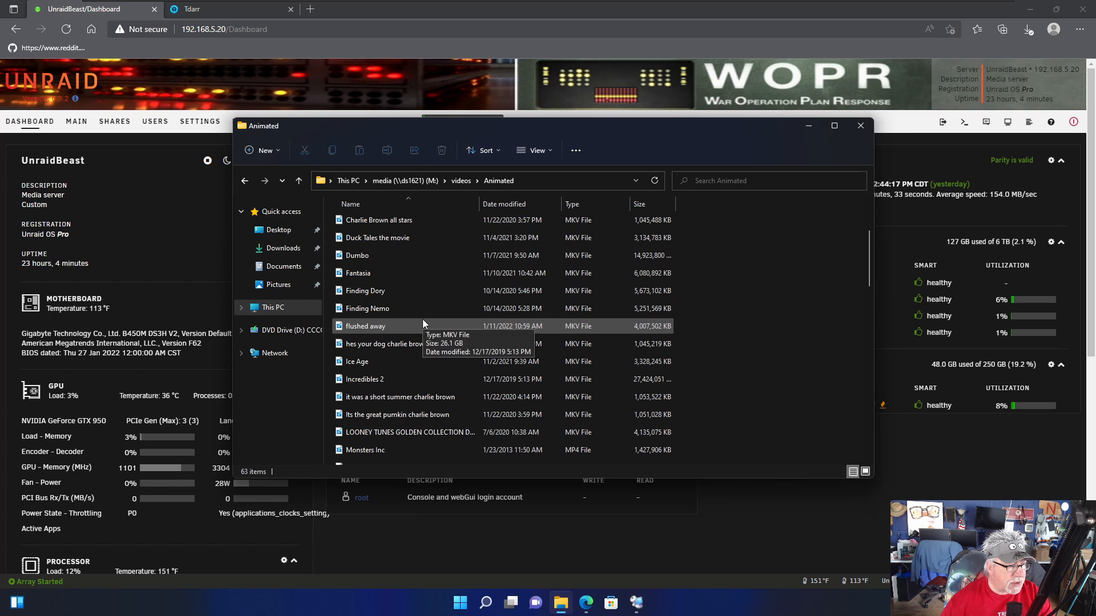
{"action": "scroll", "coordinate": [422, 322], "scroll_direction": "down", "scroll_amount": 1}
{"action": "scroll", "coordinate": [422, 323], "scroll_direction": "down", "scroll_amount": 1}
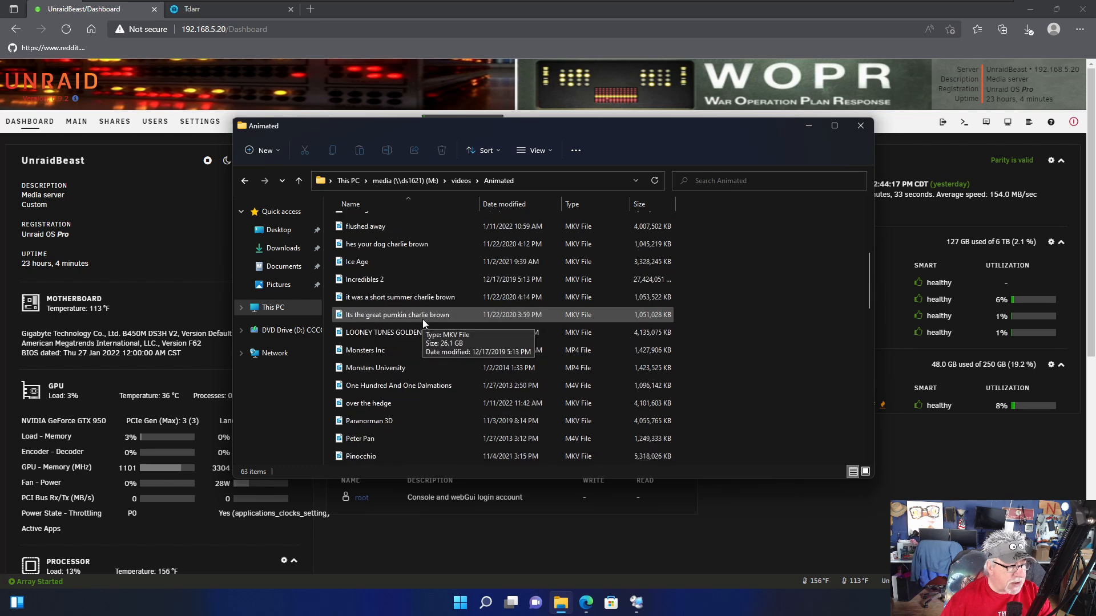
Inspect the container, video, audio and text streams of the over the hedge file in MediaInfo, and close the report
{"action": "right_click", "coordinate": [409, 404]}
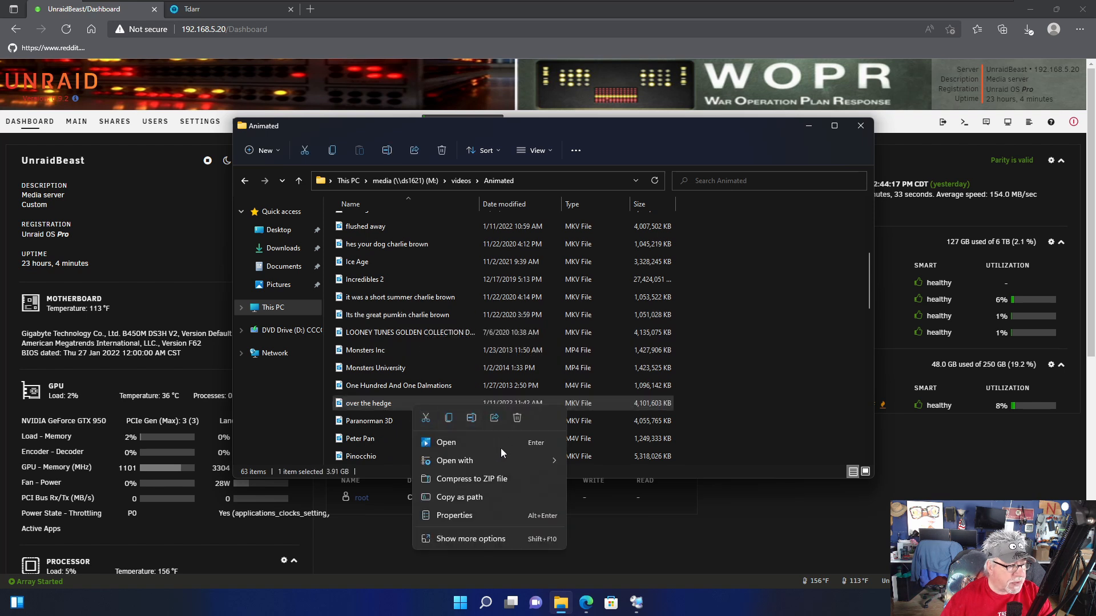
{"action": "mouse_move", "coordinate": [504, 463]}
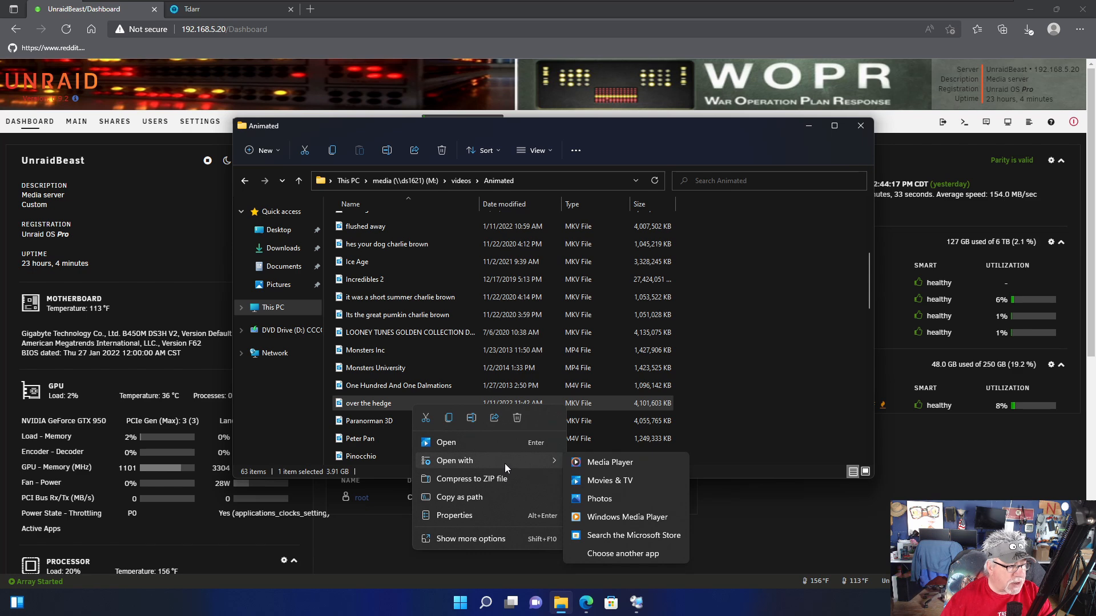
{"action": "left_click", "coordinate": [495, 539]}
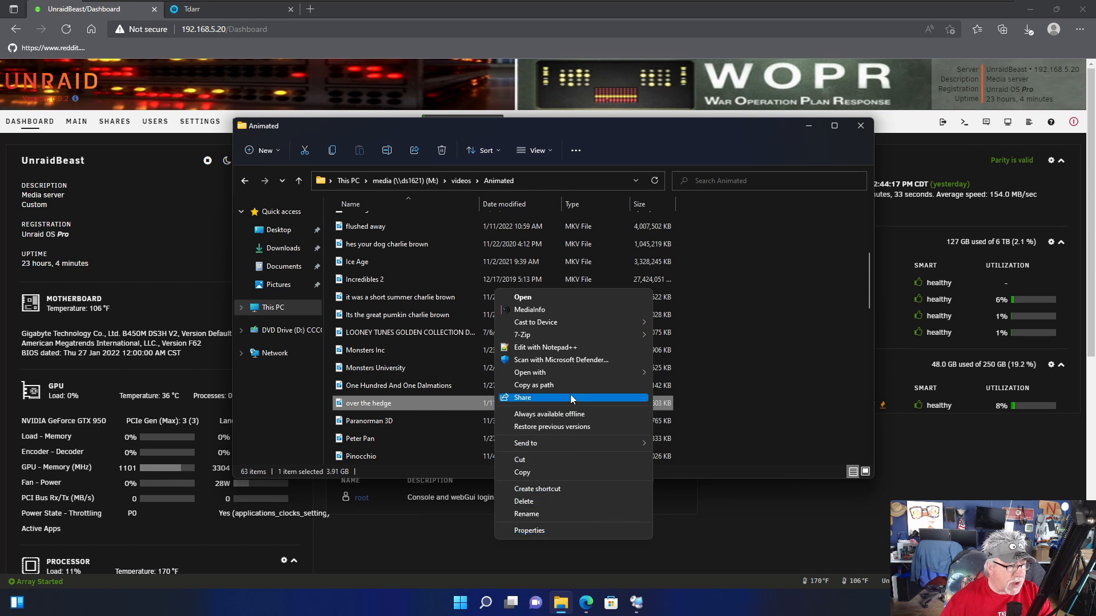
{"action": "left_click", "coordinate": [570, 309]}
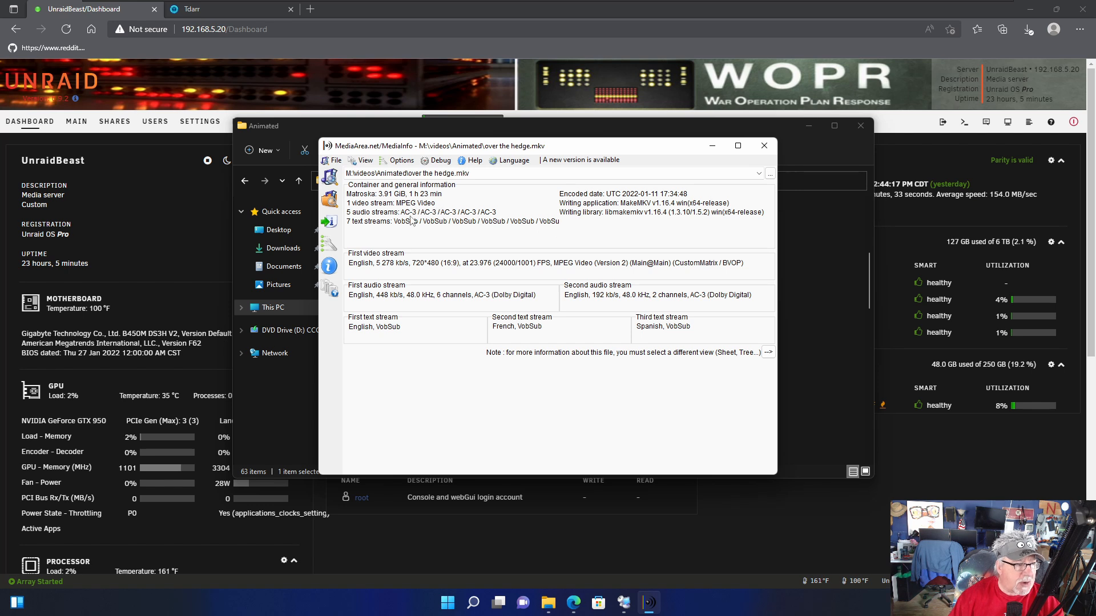
{"action": "left_click", "coordinate": [764, 145]}
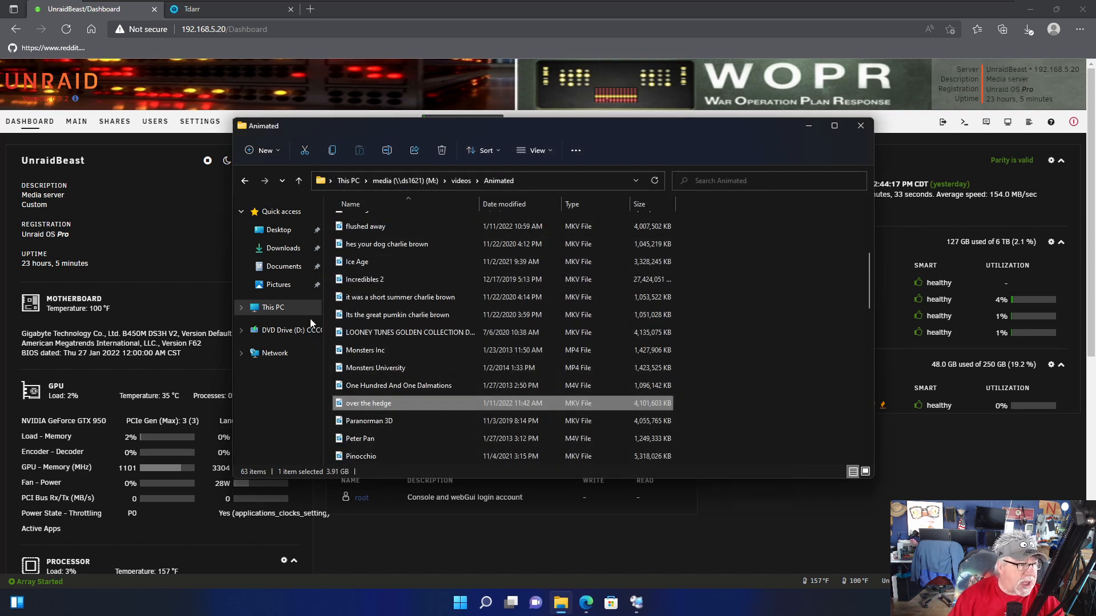
In a new File Explorer window, go to \\unraidbeast and open the pre-convert folder in its media share
{"action": "right_click", "coordinate": [281, 311]}
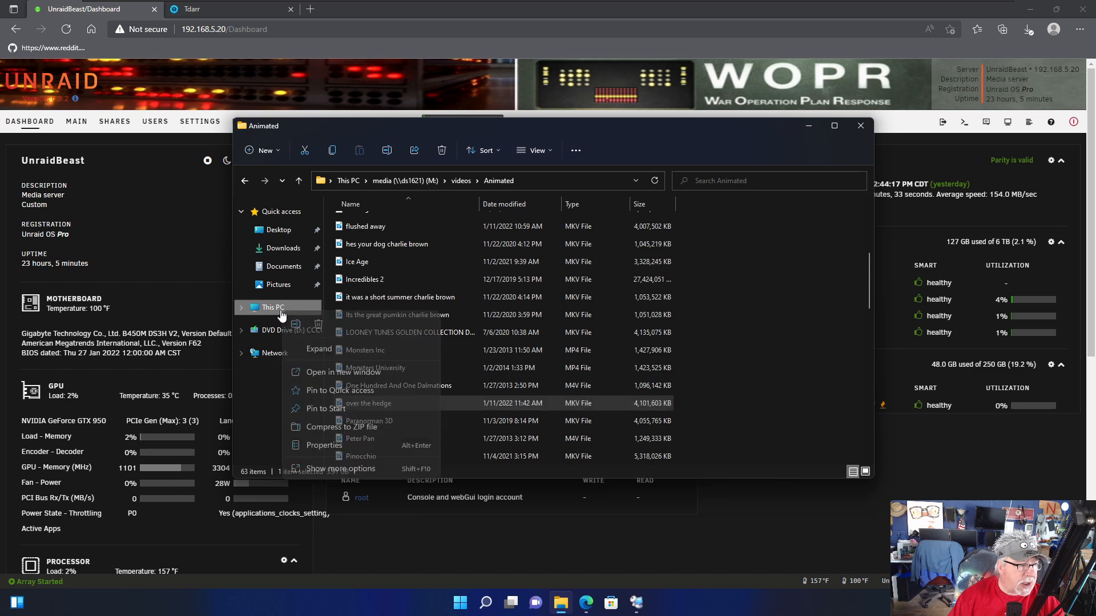
{"action": "left_click", "coordinate": [328, 376]}
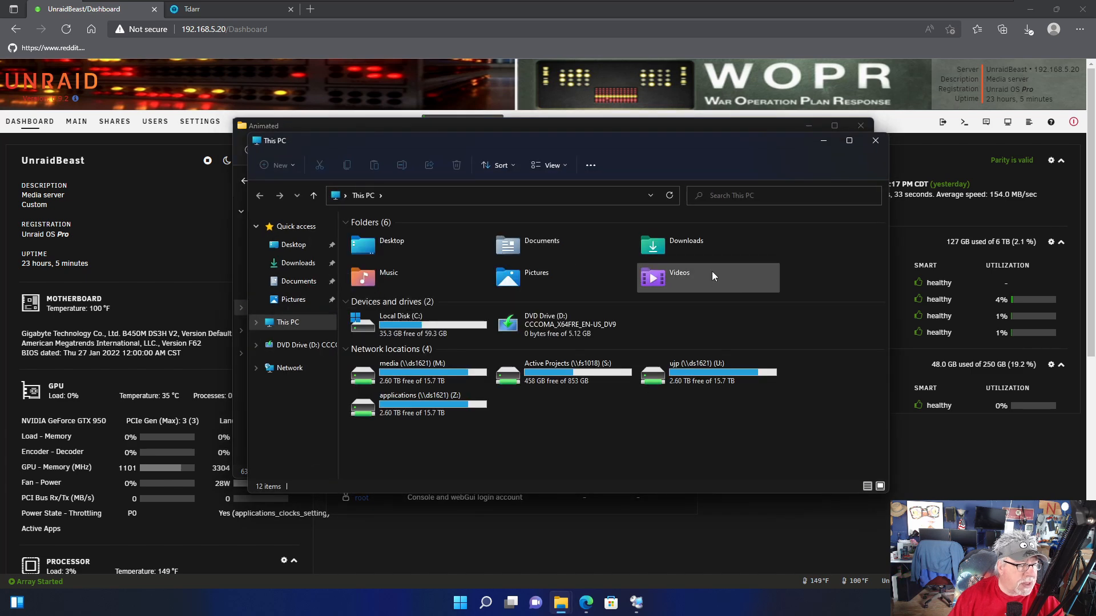
{"action": "left_click", "coordinate": [649, 196]}
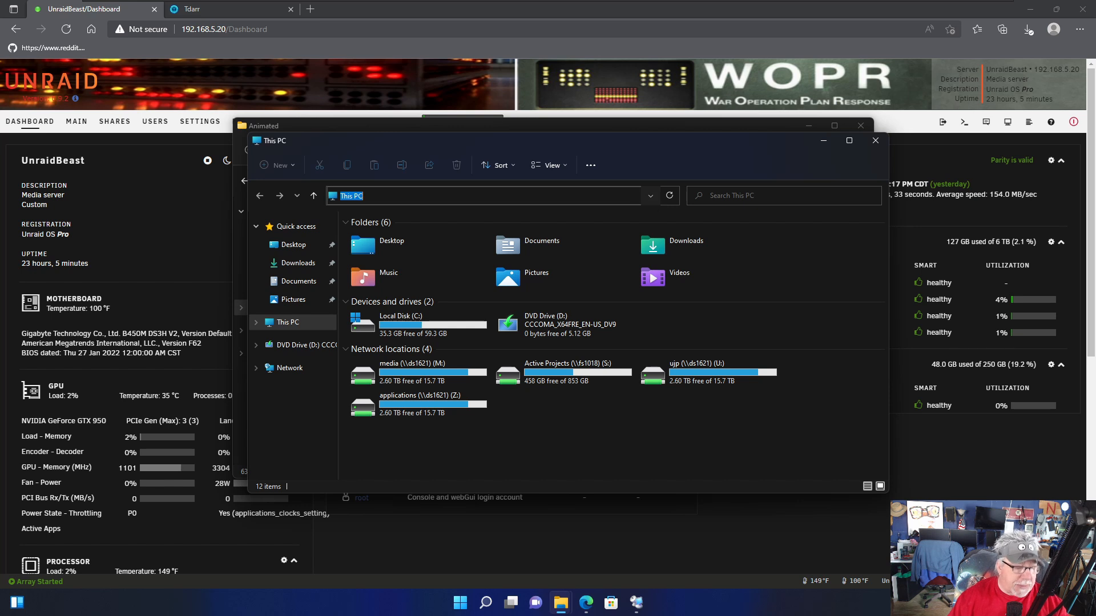
{"action": "type", "text": "\\\\unr"}
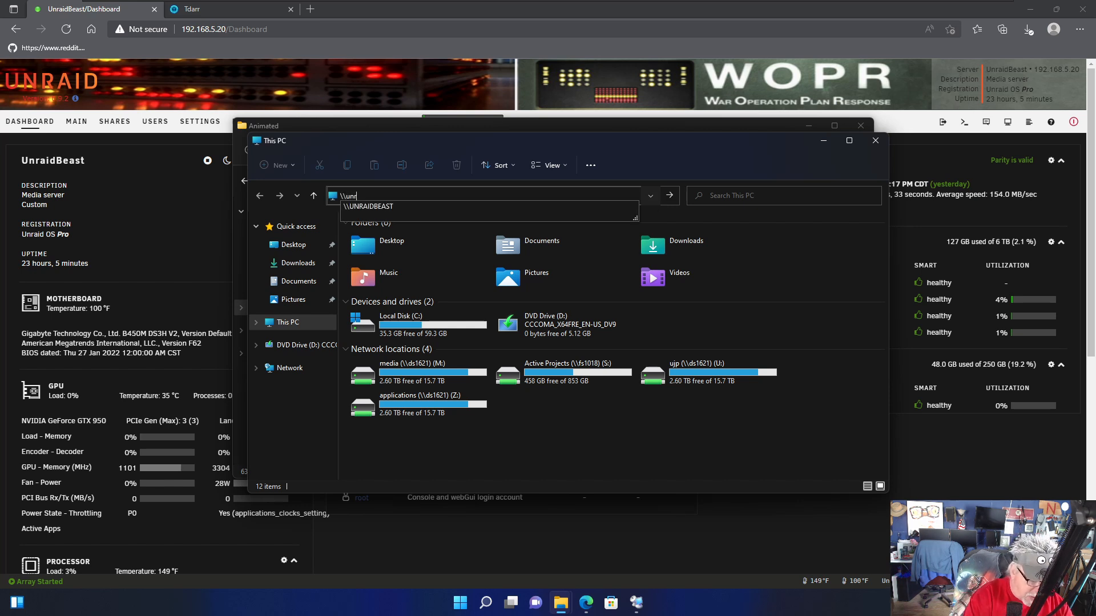
{"action": "type", "text": "ty"}
{"action": "key", "text": "Return"}
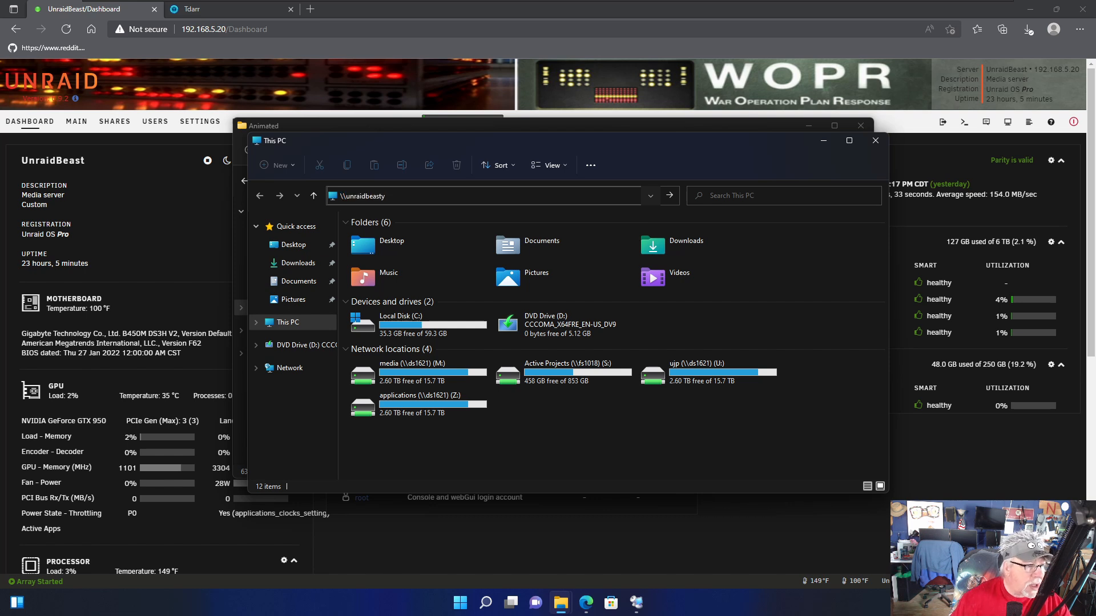
{"action": "key", "text": "Return"}
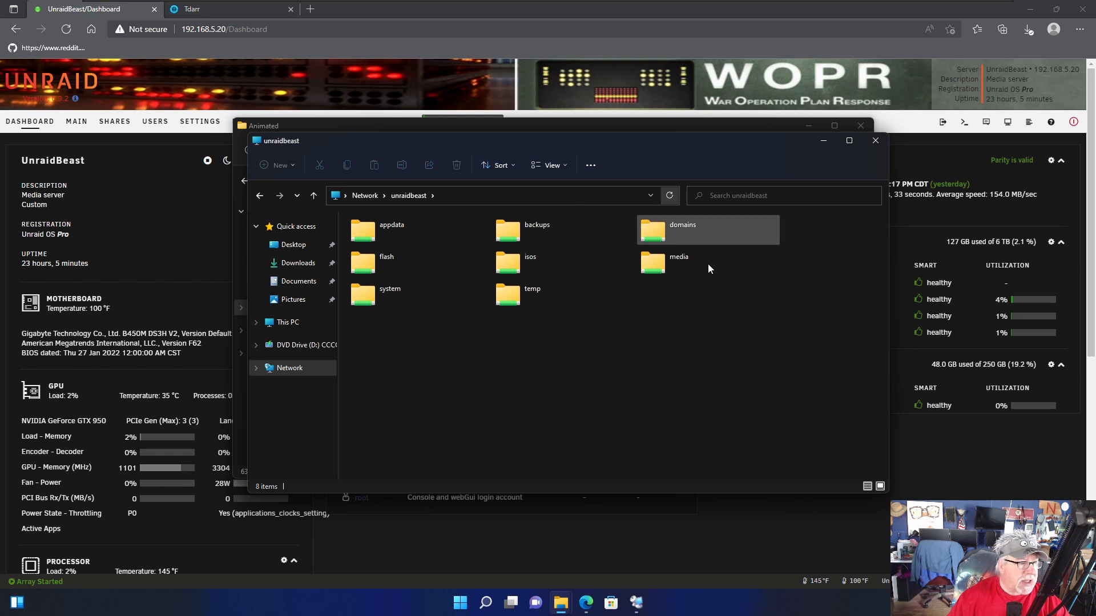
{"action": "double_click", "coordinate": [653, 259]}
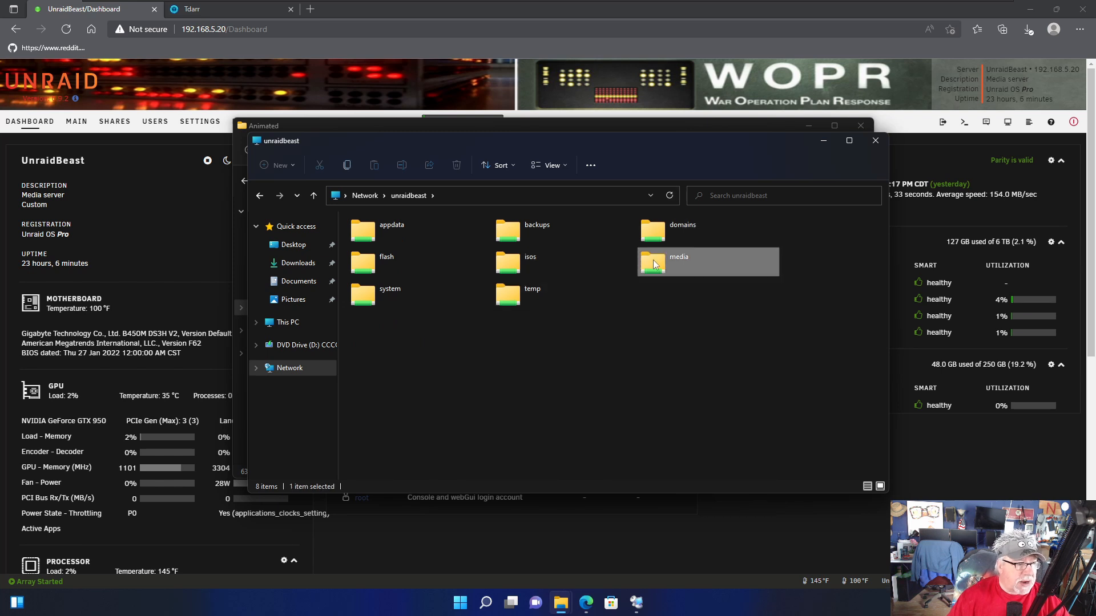
{"action": "double_click", "coordinate": [381, 253]}
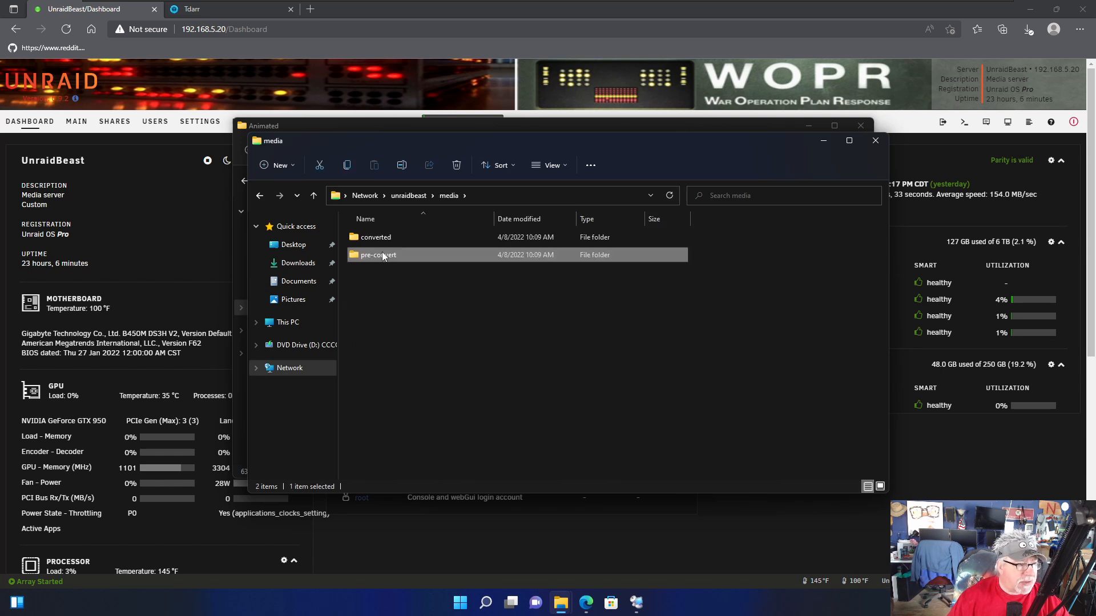
Arrange the pre-convert and Animated windows side by side, and copy over the hedge into pre-convert with the transfer details shown
{"action": "left_click_drag", "start_coordinate": [888, 183], "coordinate": [661, 182]}
{"action": "left_click_drag", "start_coordinate": [569, 146], "coordinate": [386, 67]}
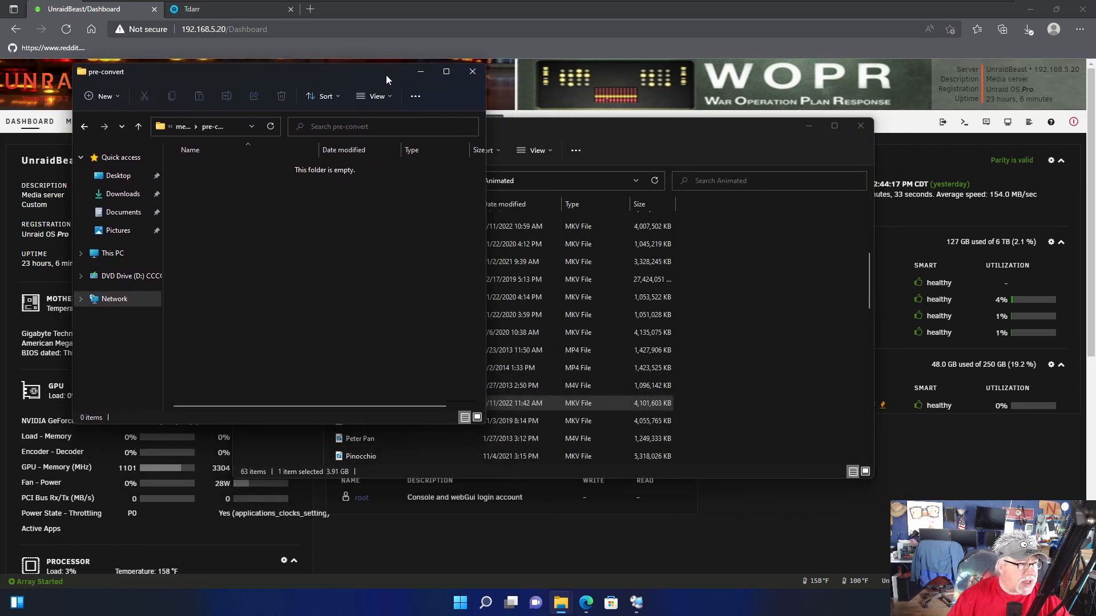
{"action": "left_click", "coordinate": [628, 130]}
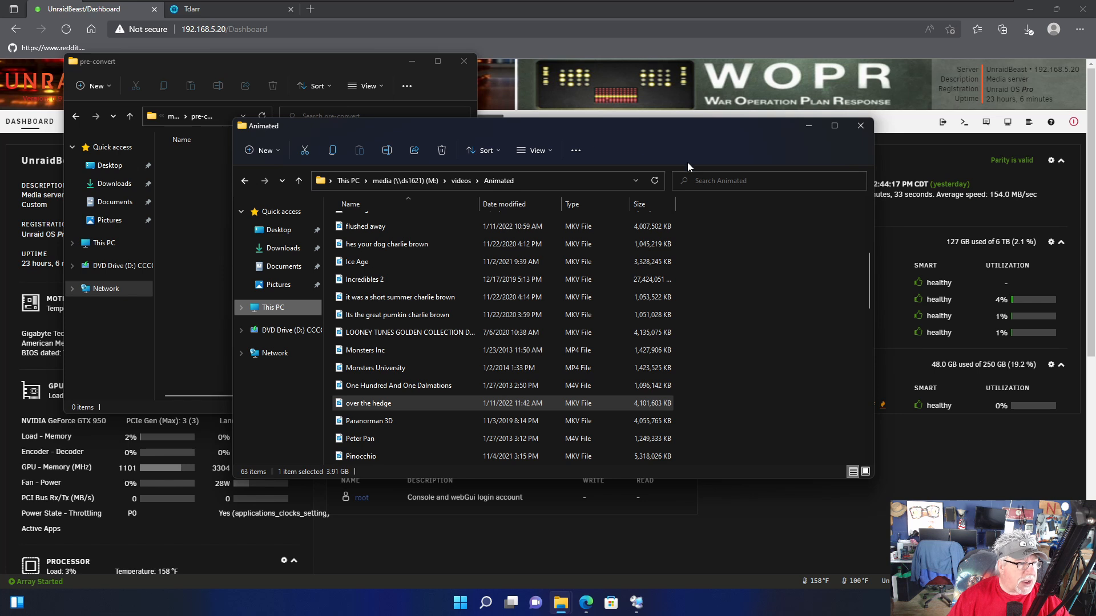
{"action": "left_click_drag", "start_coordinate": [876, 160], "coordinate": [683, 161]}
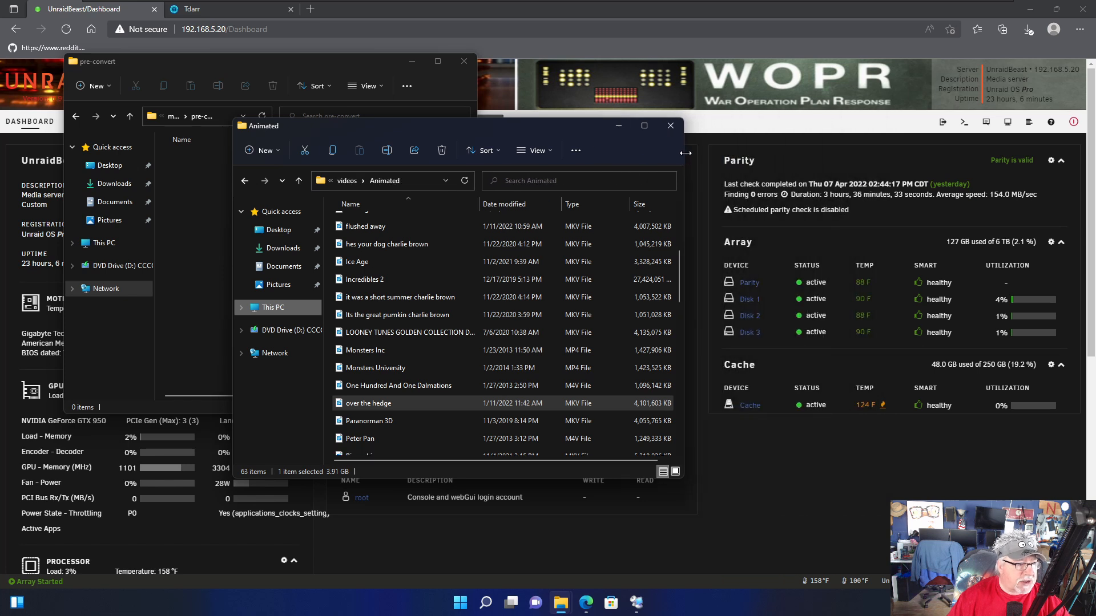
{"action": "left_click_drag", "start_coordinate": [498, 128], "coordinate": [823, 101]}
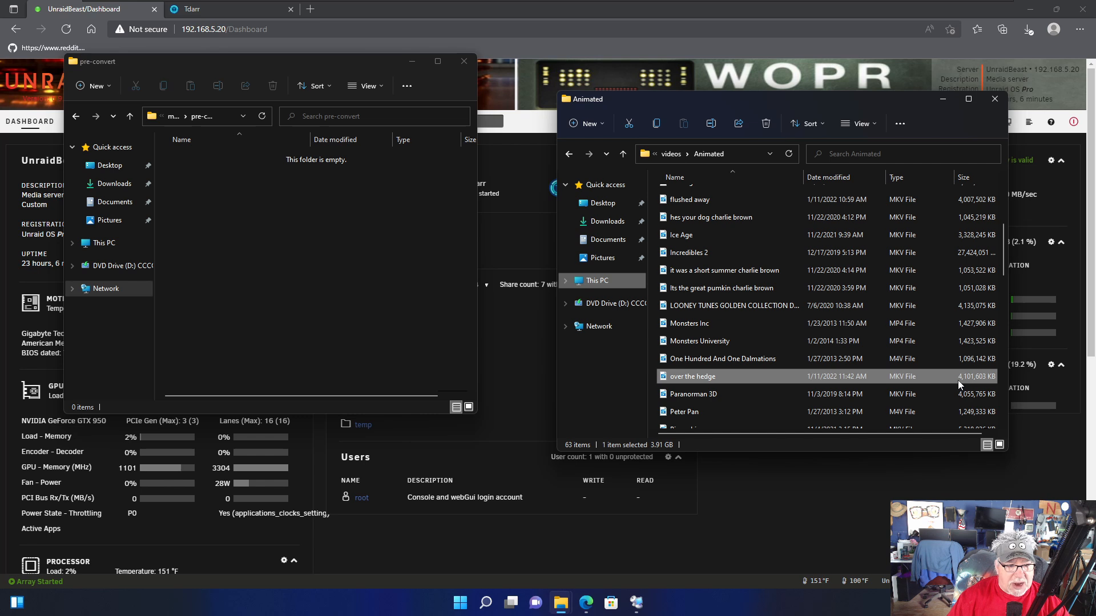
{"action": "left_click_drag", "start_coordinate": [708, 379], "coordinate": [242, 277]}
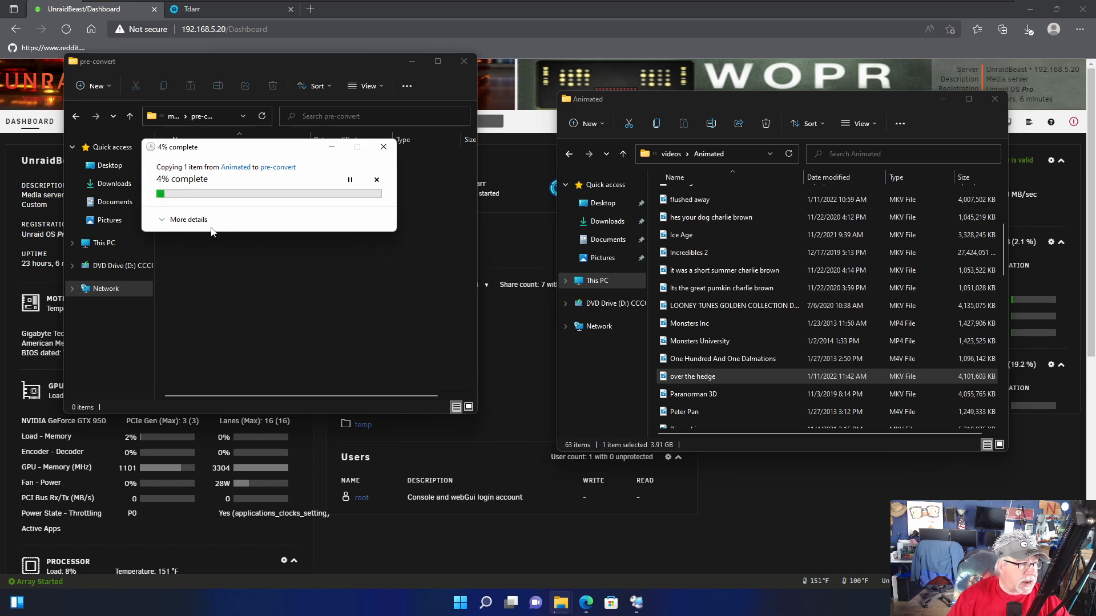
{"action": "left_click", "coordinate": [189, 221]}
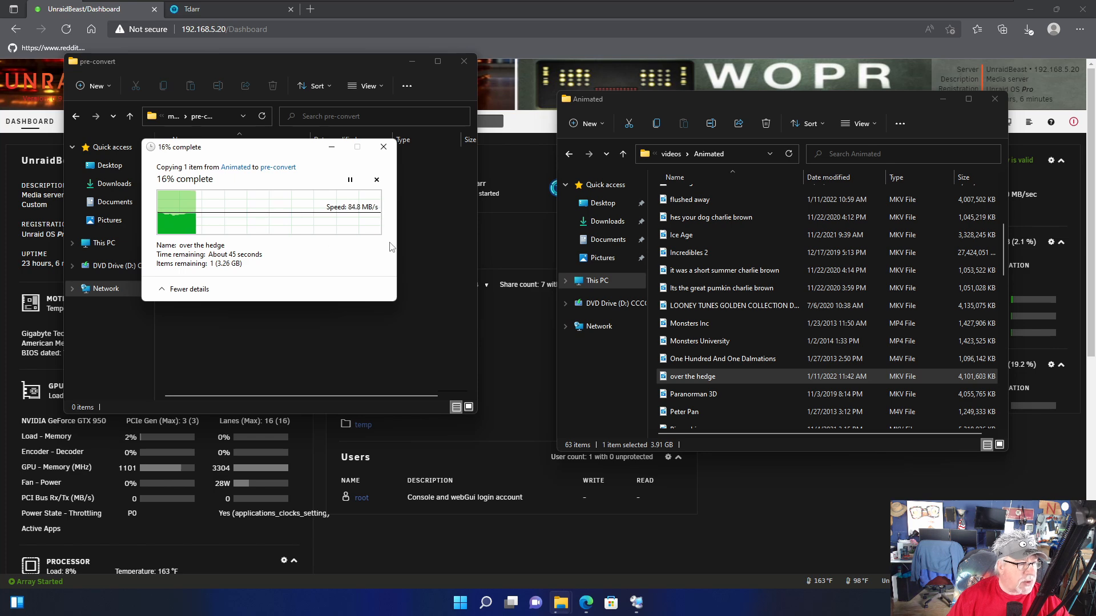
Switch to Tdarr, review the GTX950 node's details and worker limits, and bring up the file copy progress
{"action": "left_click", "coordinate": [244, 9]}
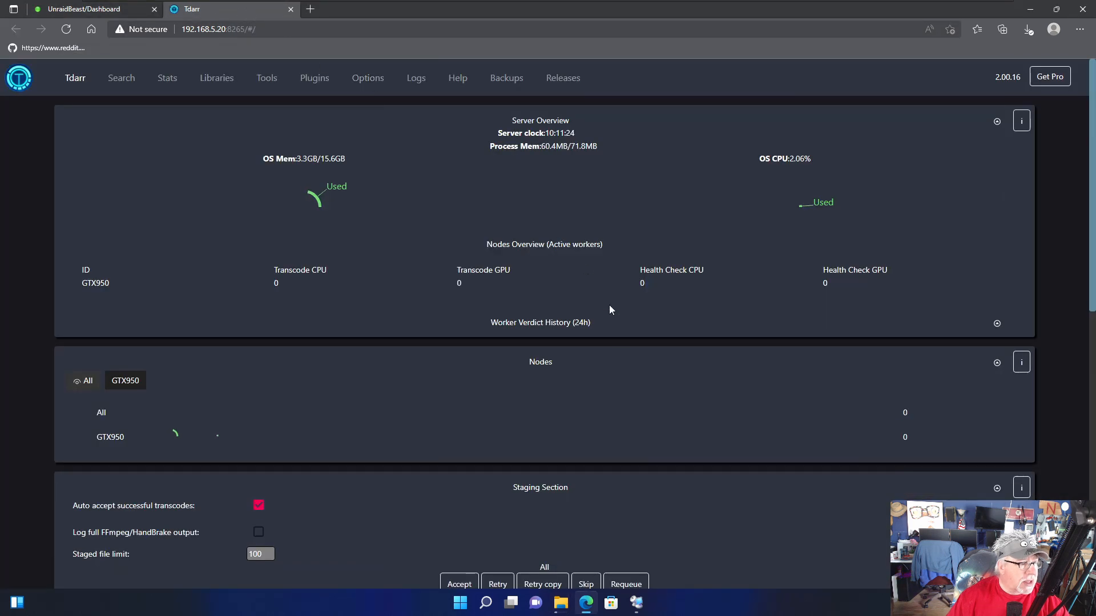
{"action": "left_click", "coordinate": [118, 381]}
{"action": "scroll", "coordinate": [549, 379], "scroll_direction": "down", "scroll_amount": 10}
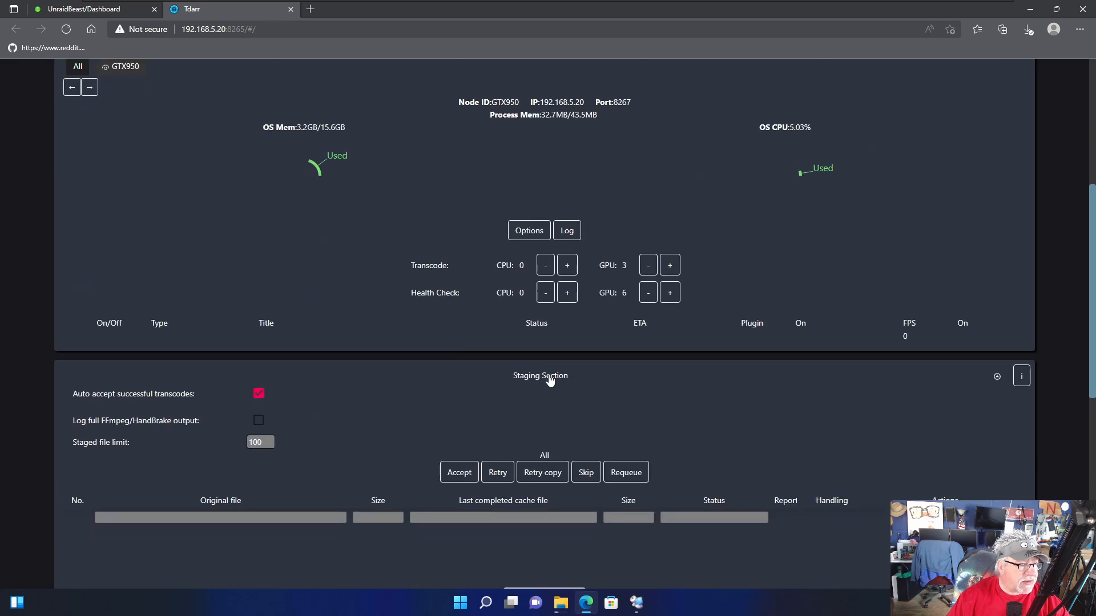
{"action": "scroll", "coordinate": [549, 379], "scroll_direction": "up", "scroll_amount": 6}
{"action": "scroll", "coordinate": [549, 379], "scroll_direction": "up", "scroll_amount": 7}
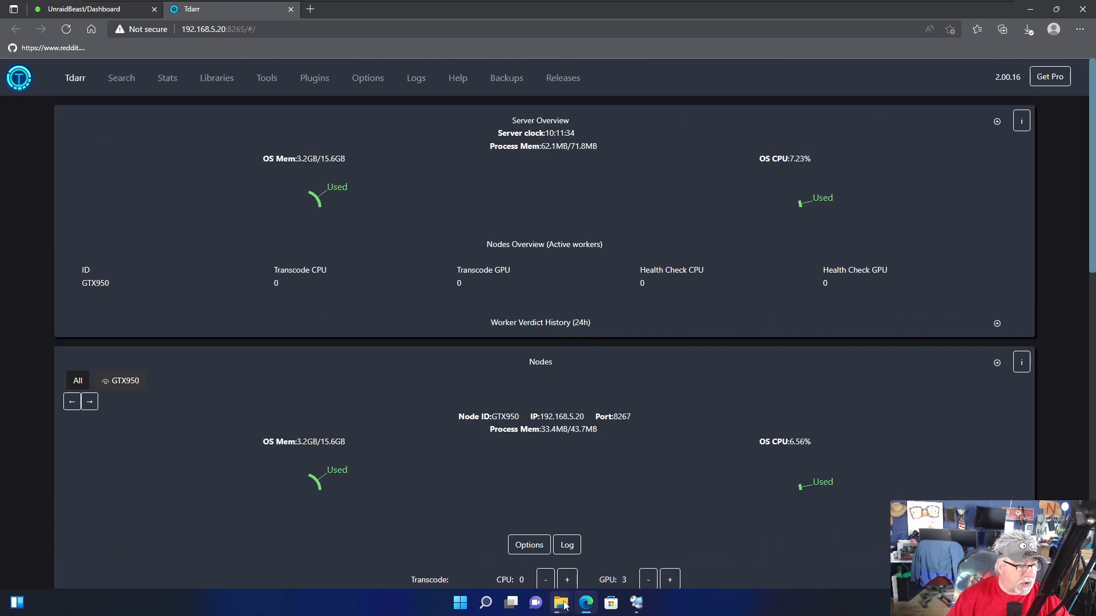
{"action": "mouse_move", "coordinate": [561, 602]}
{"action": "left_click", "coordinate": [622, 551]}
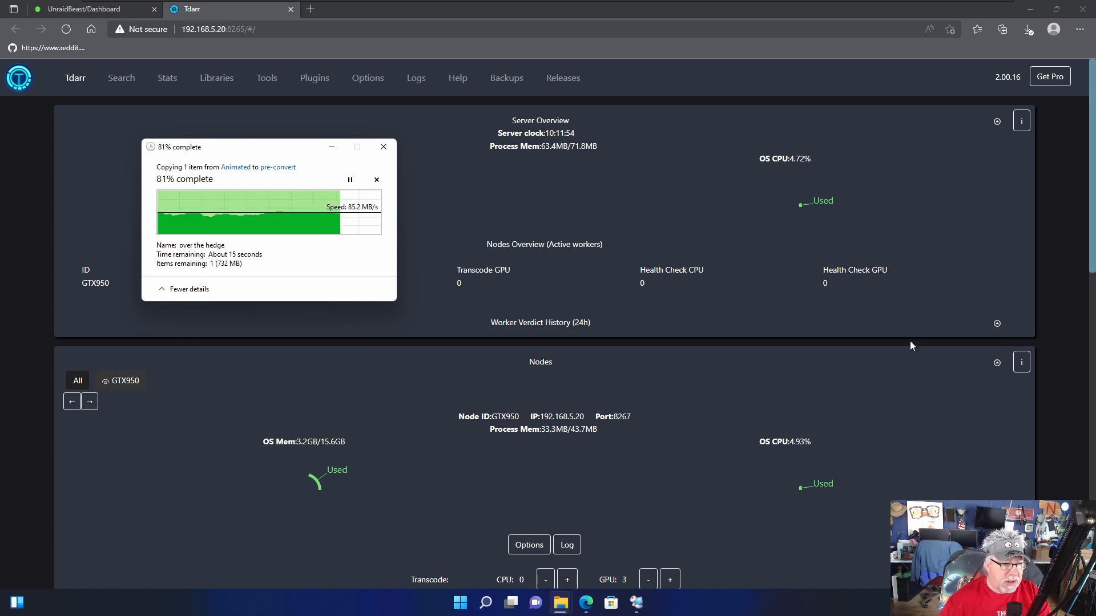
Examine Tdarr's node workers, staging section and status queues for the over the hedge file
{"action": "scroll", "coordinate": [912, 345], "scroll_direction": "down", "scroll_amount": 5}
{"action": "scroll", "coordinate": [912, 345], "scroll_direction": "down", "scroll_amount": 7}
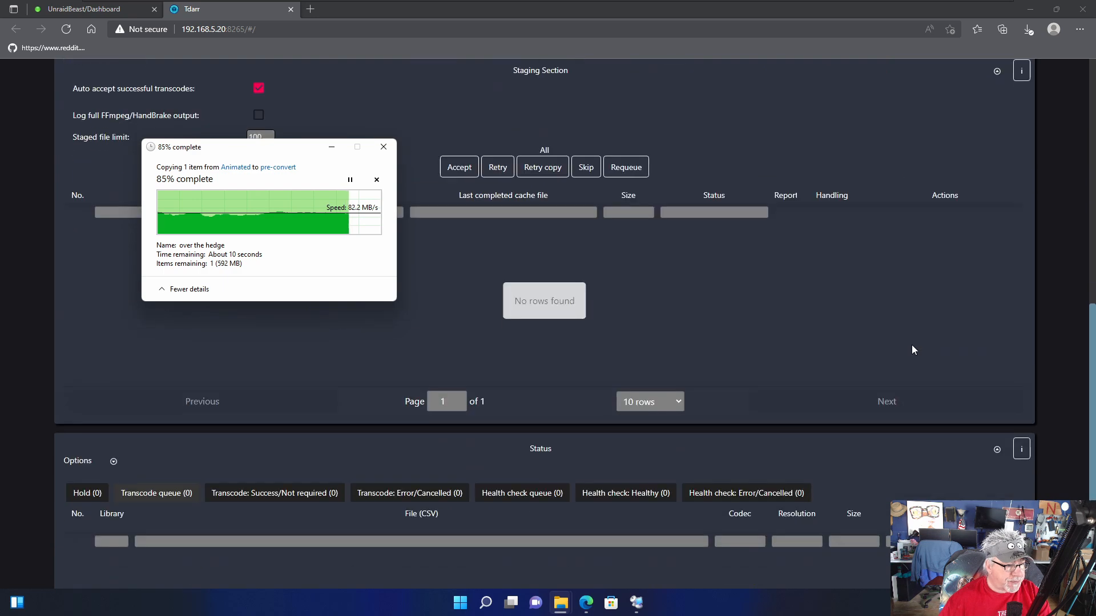
{"action": "scroll", "coordinate": [912, 345], "scroll_direction": "up", "scroll_amount": 4}
{"action": "scroll", "coordinate": [911, 346], "scroll_direction": "up", "scroll_amount": 8}
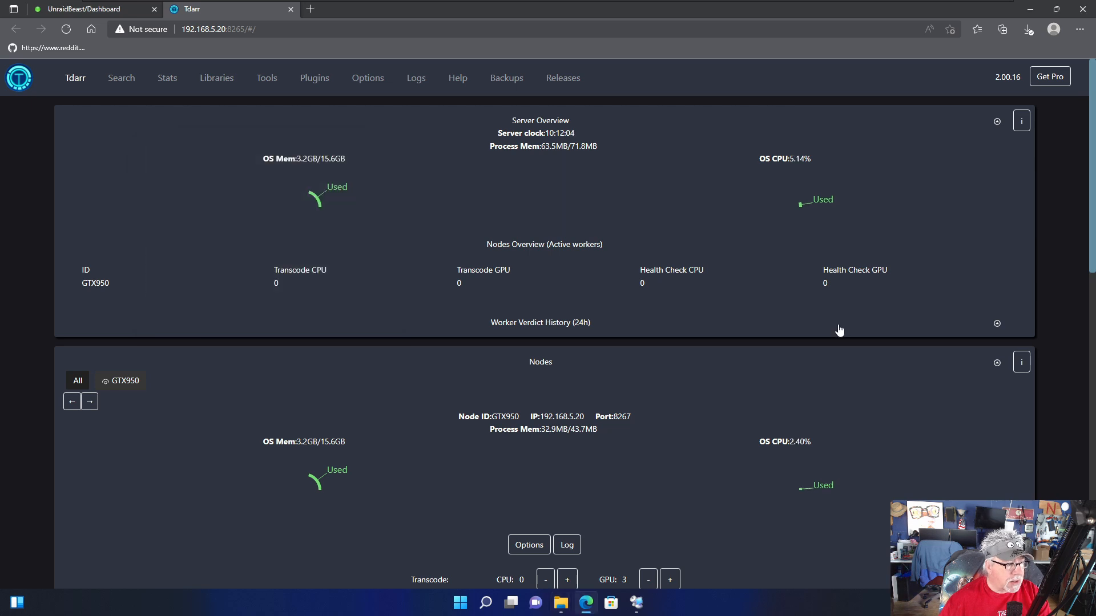
{"action": "scroll", "coordinate": [839, 330], "scroll_direction": "down", "scroll_amount": 7}
{"action": "scroll", "coordinate": [839, 330], "scroll_direction": "down", "scroll_amount": 2}
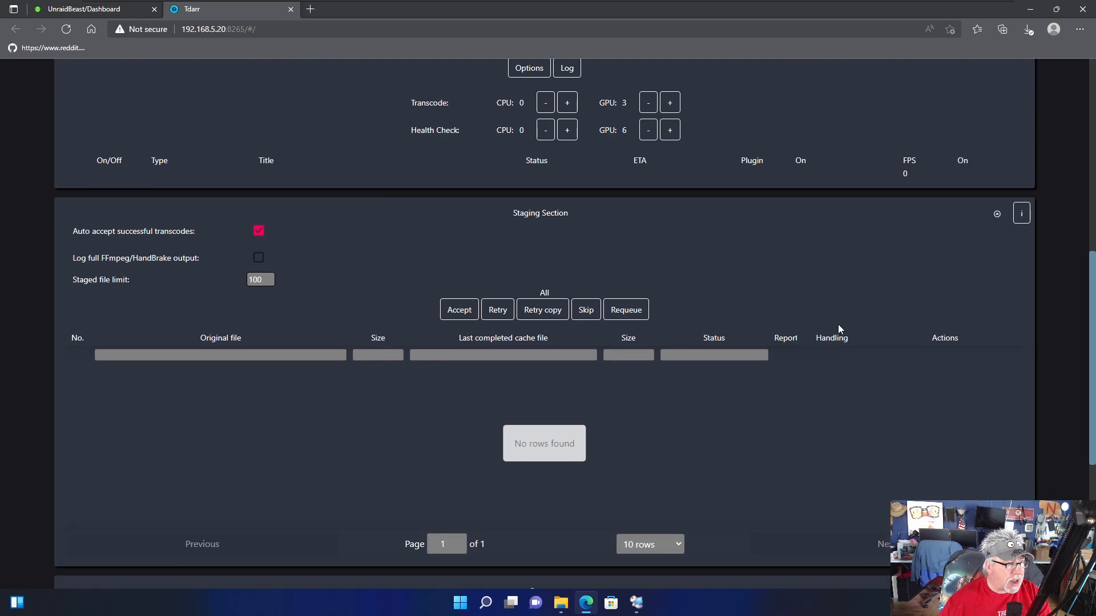
{"action": "scroll", "coordinate": [839, 326], "scroll_direction": "down", "scroll_amount": 5}
{"action": "scroll", "coordinate": [838, 326], "scroll_direction": "up", "scroll_amount": 10}
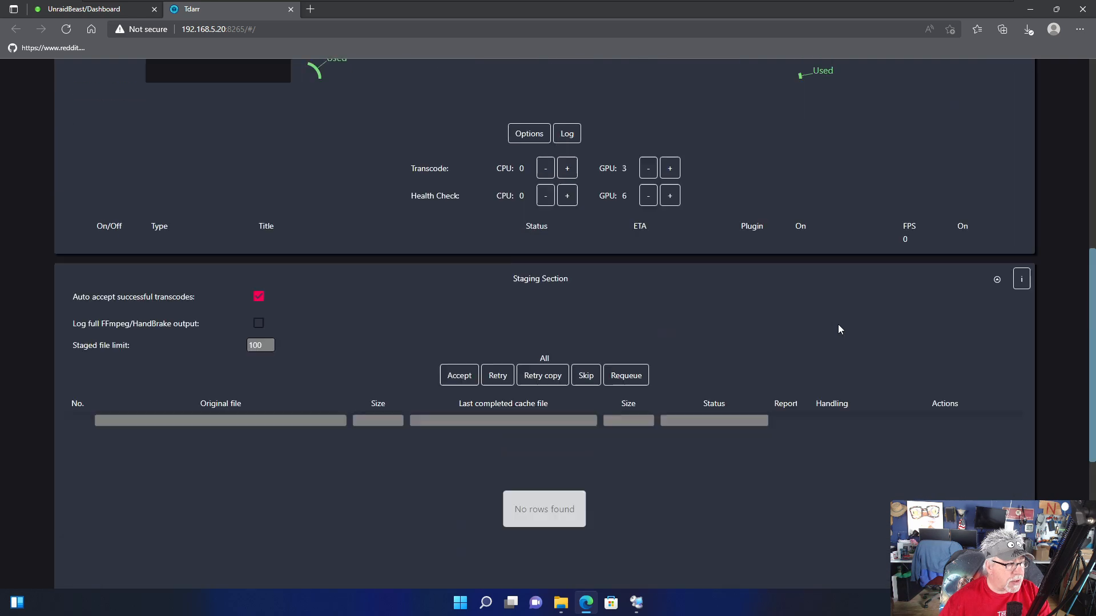
{"action": "scroll", "coordinate": [837, 329], "scroll_direction": "up", "scroll_amount": 5}
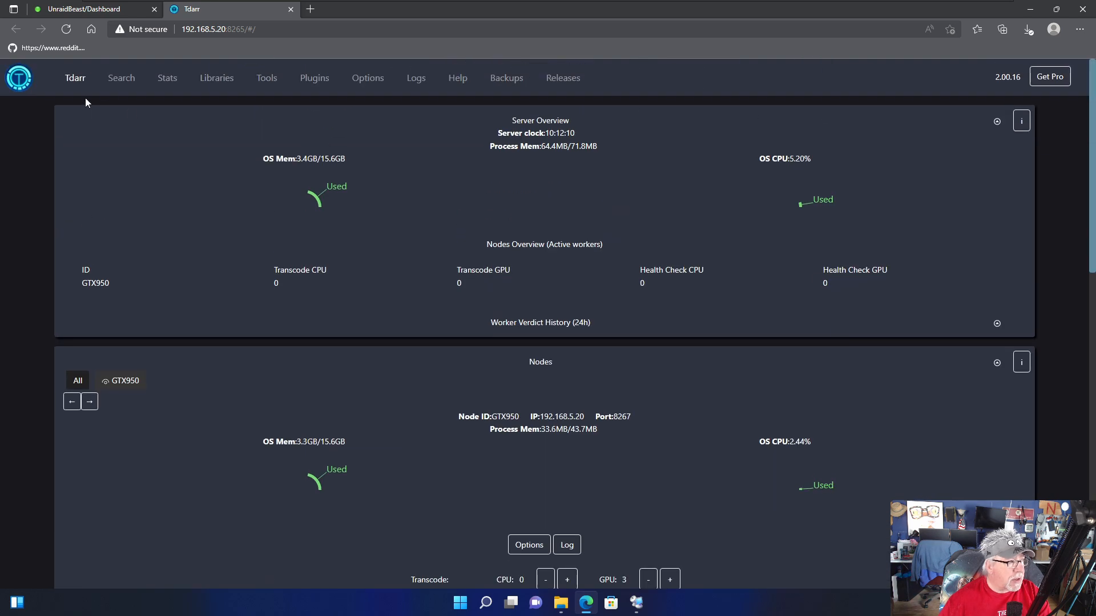
View Tdarr's statistics page, and return to the main page to check over the hedge in the staging section
{"action": "left_click", "coordinate": [132, 83]}
{"action": "left_click", "coordinate": [167, 78]}
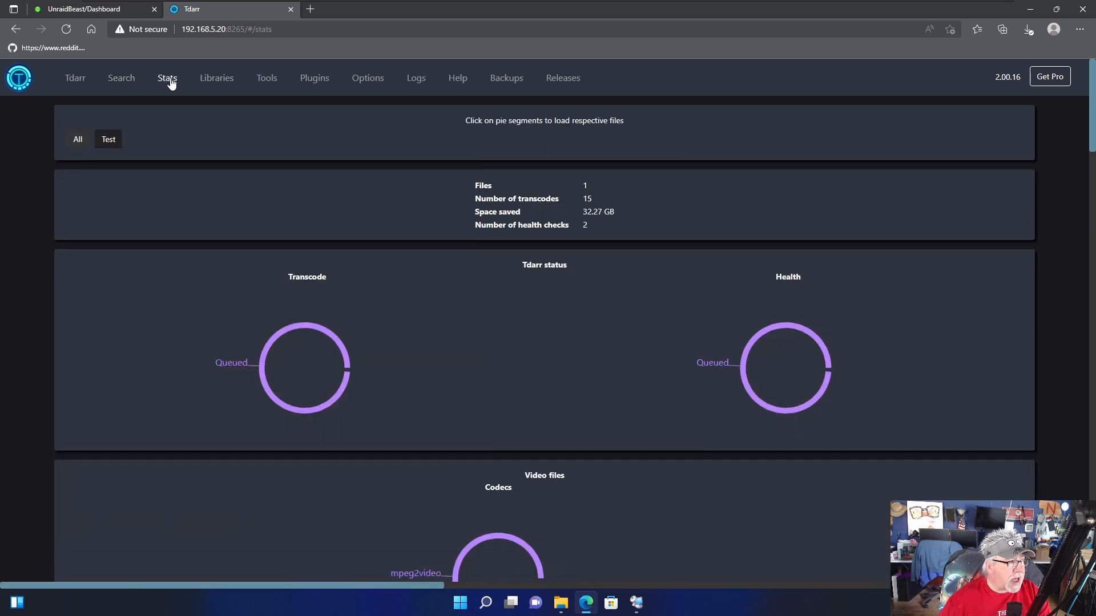
{"action": "left_click", "coordinate": [78, 82]}
{"action": "scroll", "coordinate": [595, 275], "scroll_direction": "down", "scroll_amount": 6}
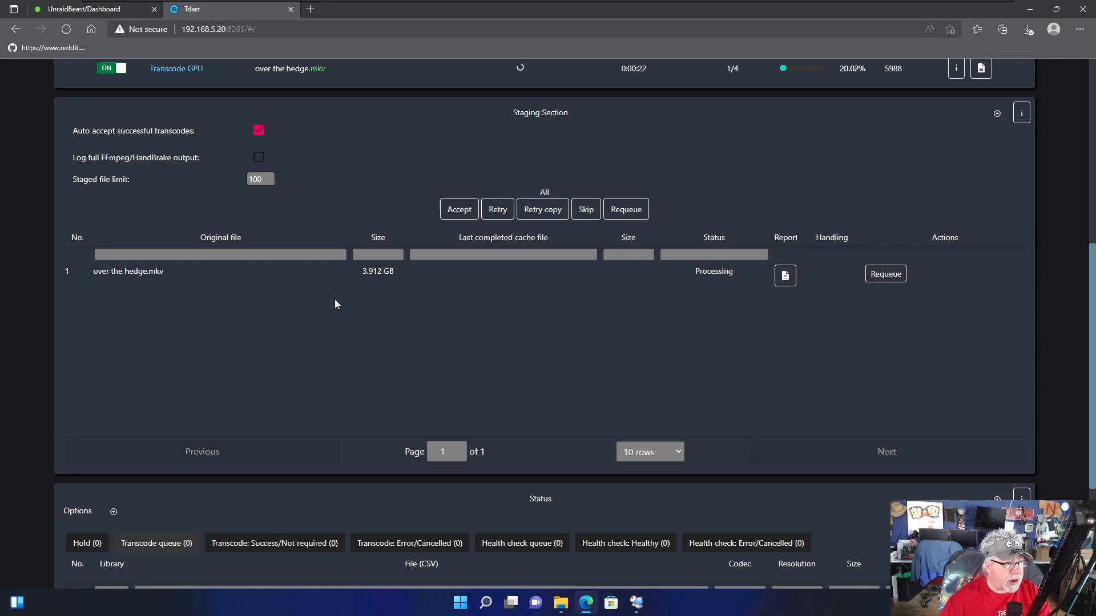
Check the GPU load on the Unraid dashboard, and view the over the hedge transcode progress in Tdarr's nodes section
{"action": "left_click", "coordinate": [105, 10]}
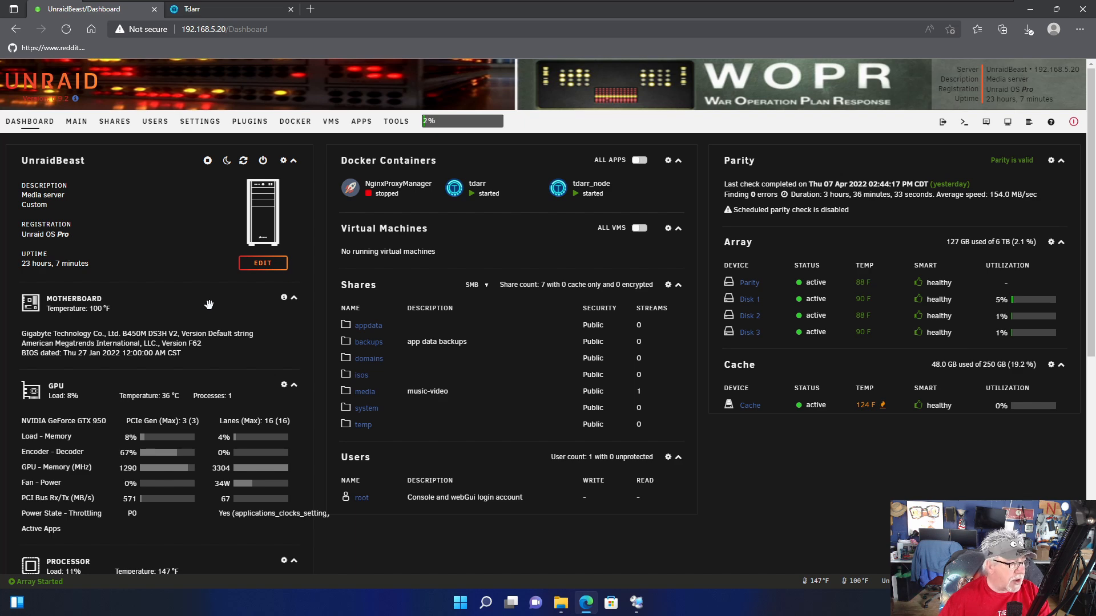
{"action": "left_click", "coordinate": [255, 9]}
{"action": "scroll", "coordinate": [535, 384], "scroll_direction": "up", "scroll_amount": 7}
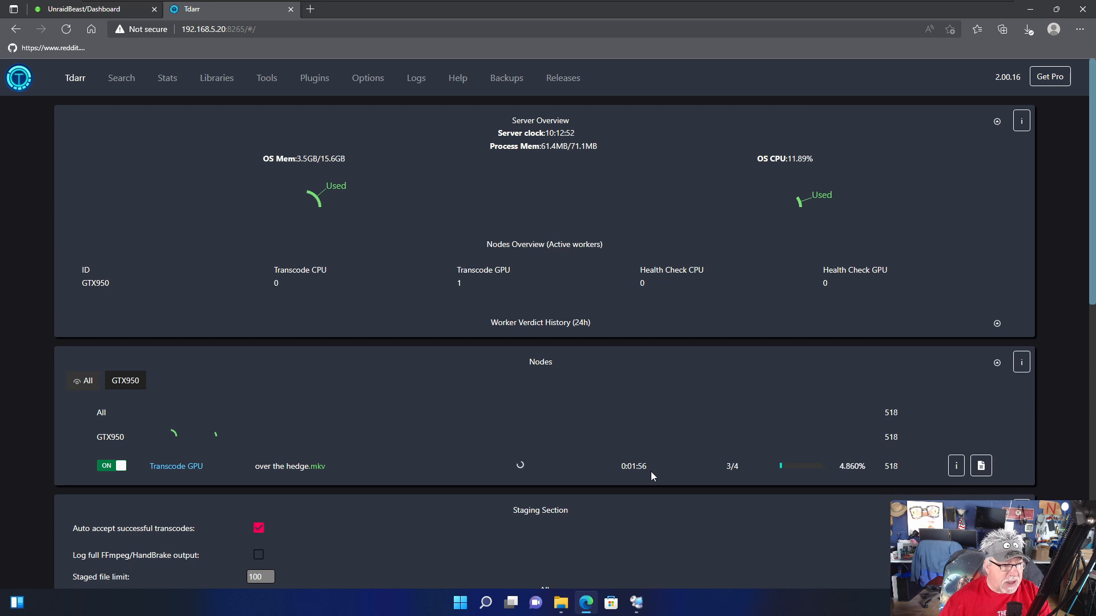
Recheck the GPU figures on the Unraid dashboard, and review Tdarr's staging and status sections for remaining transcode jobs
{"action": "left_click", "coordinate": [107, 10]}
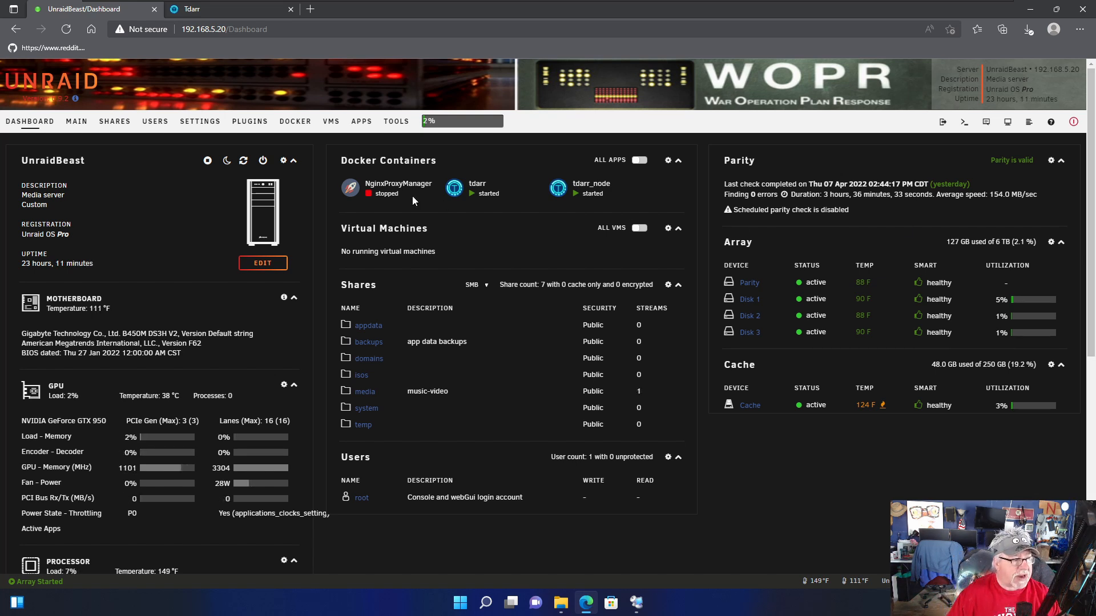
{"action": "left_click", "coordinate": [216, 12]}
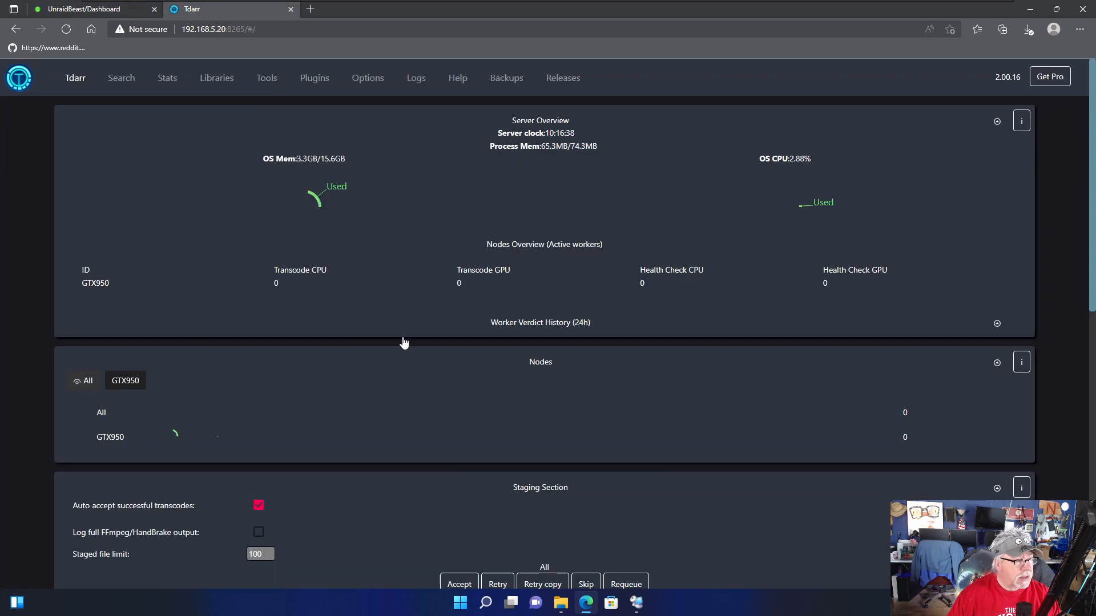
{"action": "scroll", "coordinate": [416, 368], "scroll_direction": "down", "scroll_amount": 5}
{"action": "scroll", "coordinate": [416, 368], "scroll_direction": "down", "scroll_amount": 5}
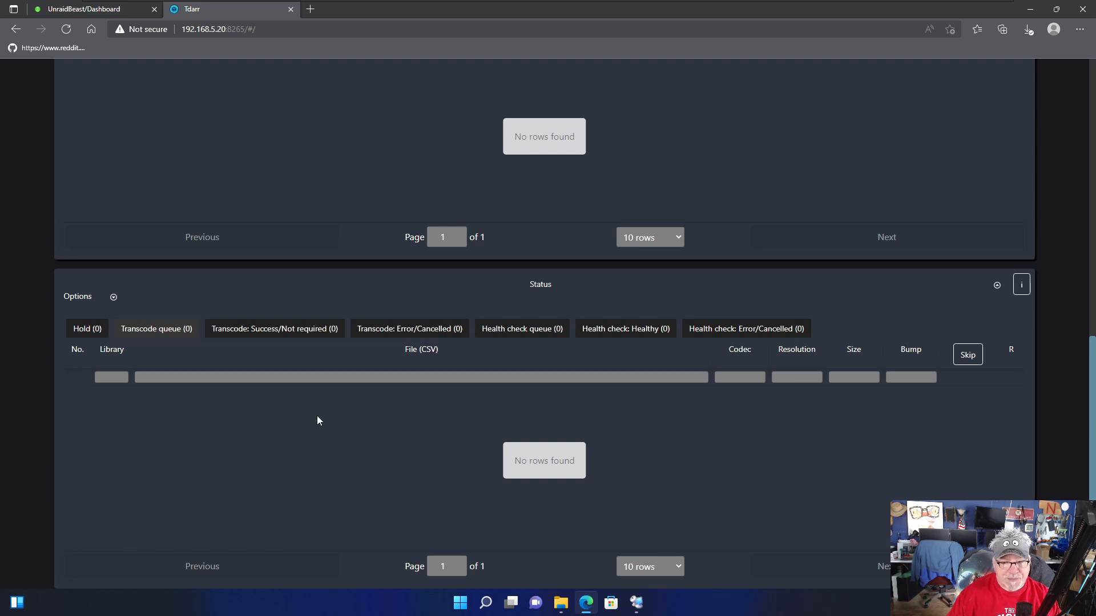
{"action": "scroll", "coordinate": [318, 421], "scroll_direction": "up", "scroll_amount": 10}
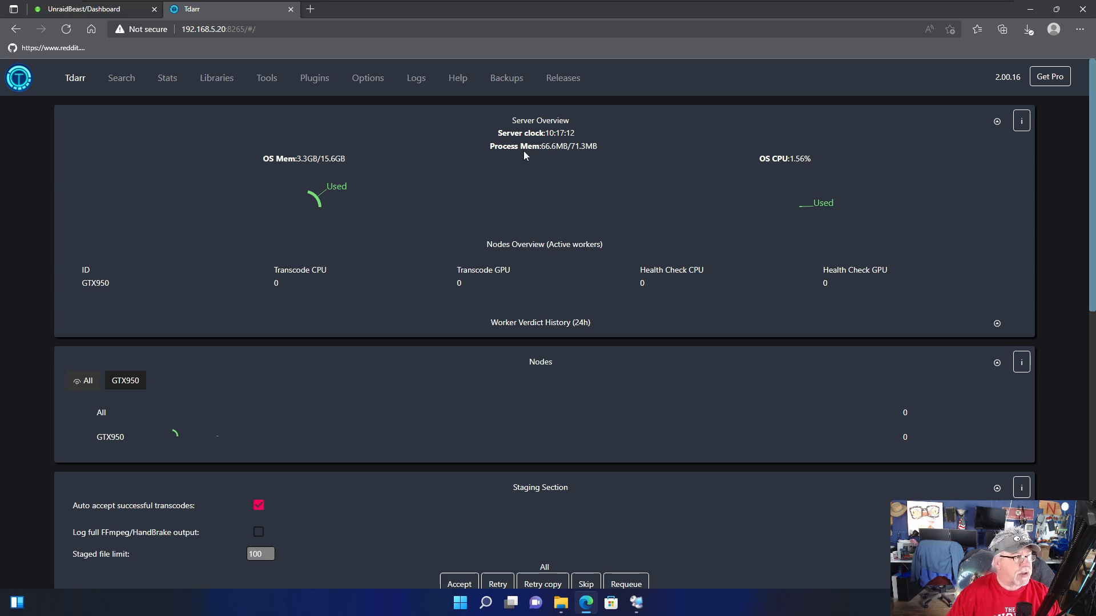
Bring up the pre-convert folder window, maximize it, and open the converted folder in the same media share
{"action": "left_click", "coordinate": [131, 16]}
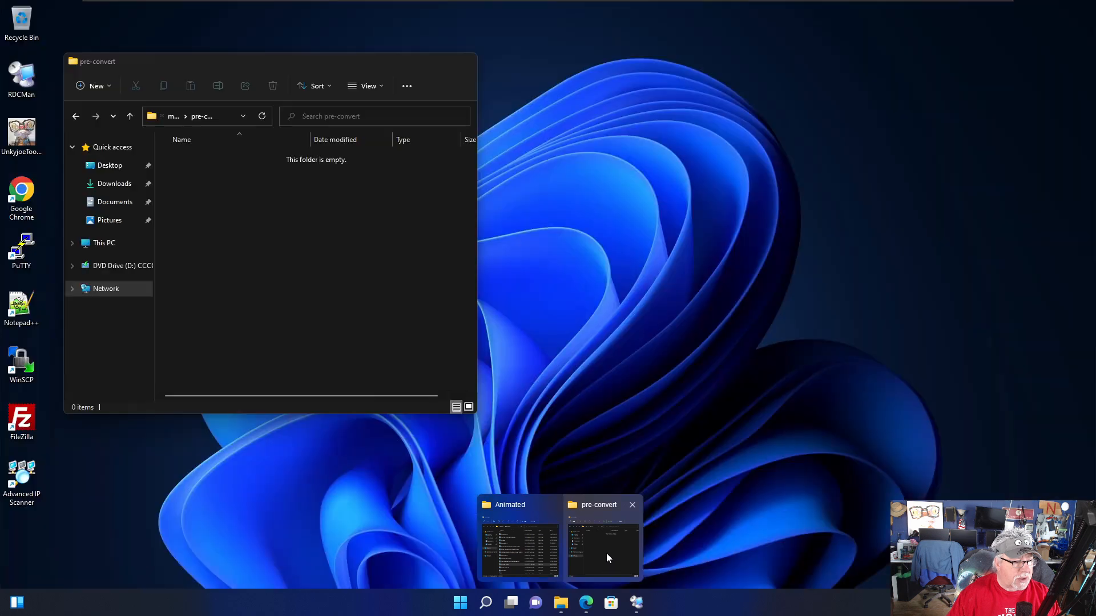
{"action": "left_click", "coordinate": [604, 550]}
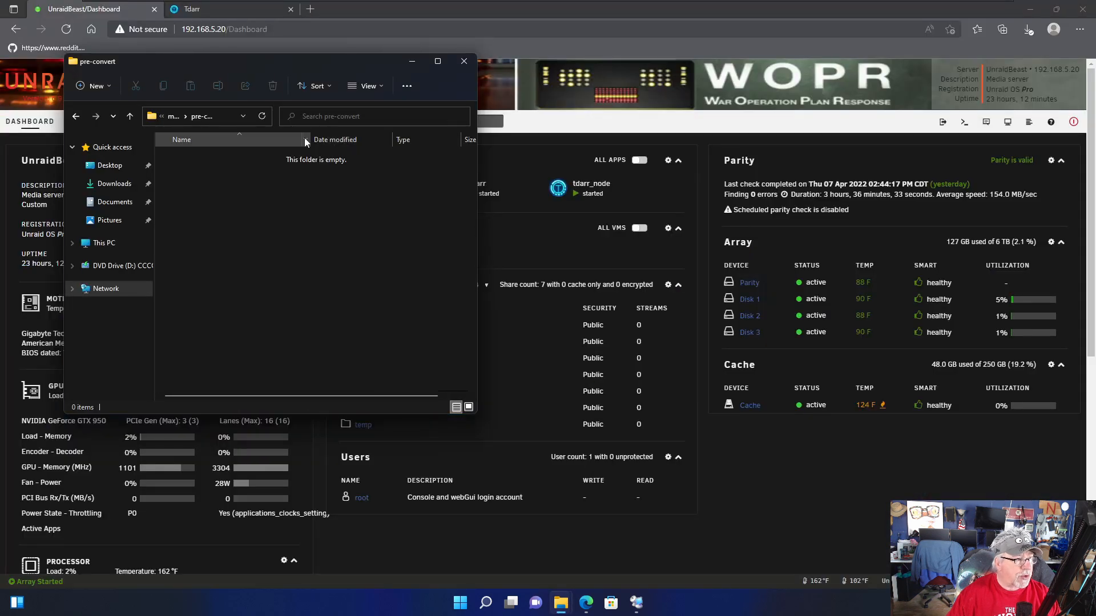
{"action": "left_click", "coordinate": [438, 62]}
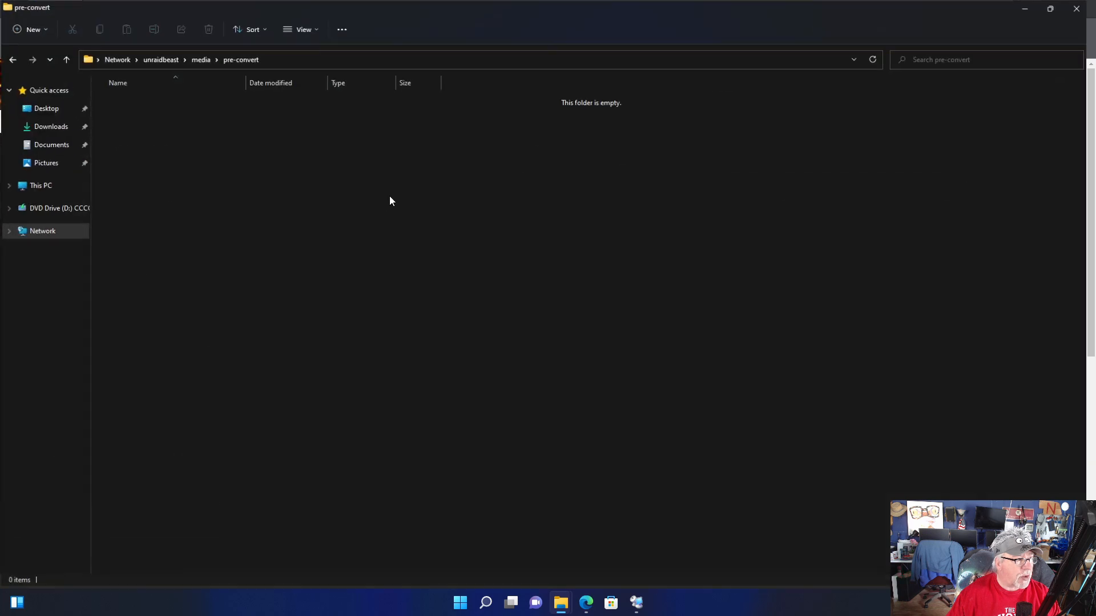
{"action": "left_click", "coordinate": [11, 59]}
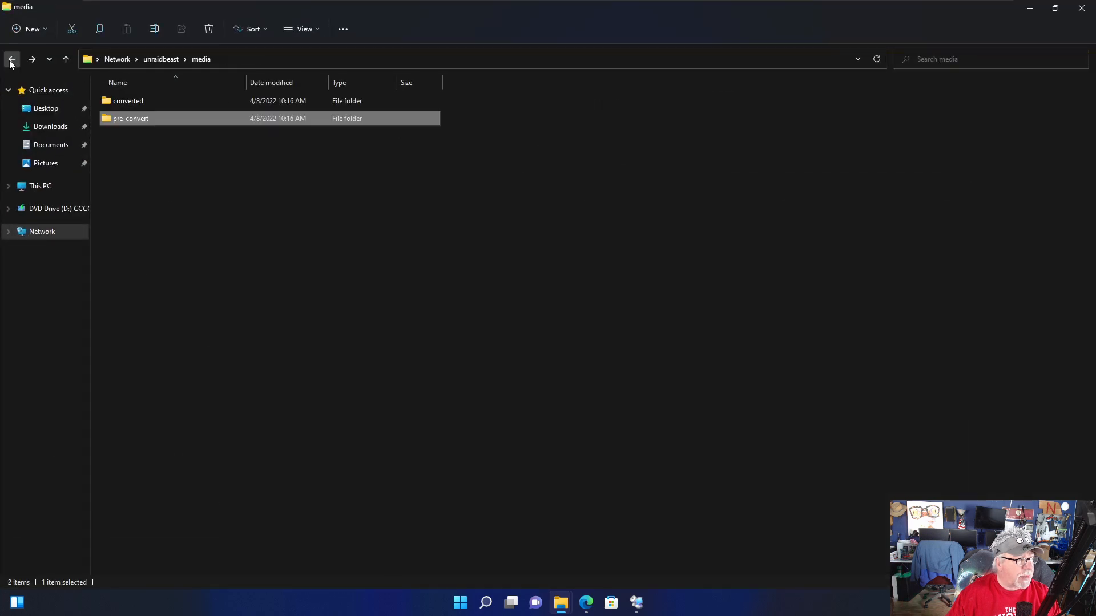
{"action": "double_click", "coordinate": [146, 104]}
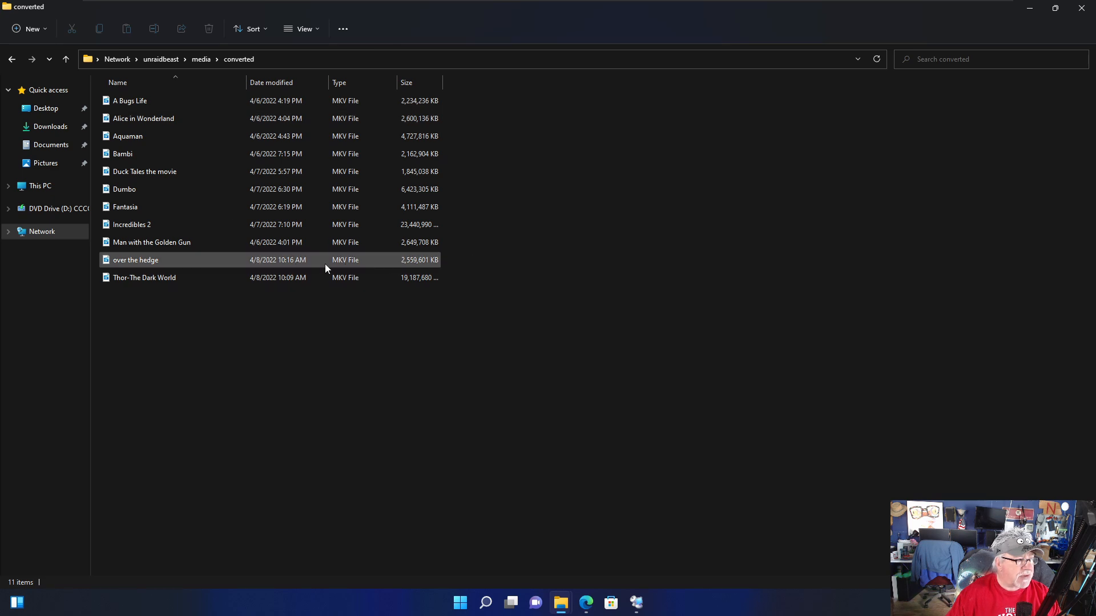
Inspect the converted over the hedge file's video, audio and text streams in MediaInfo, and close the report
{"action": "right_click", "coordinate": [140, 261]}
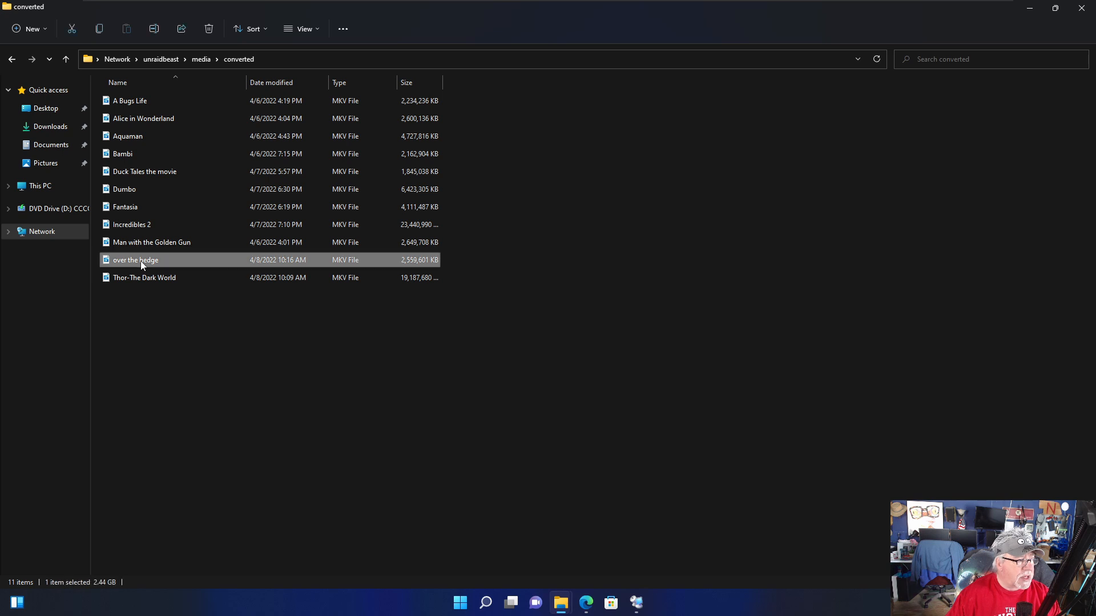
{"action": "left_click", "coordinate": [210, 396]}
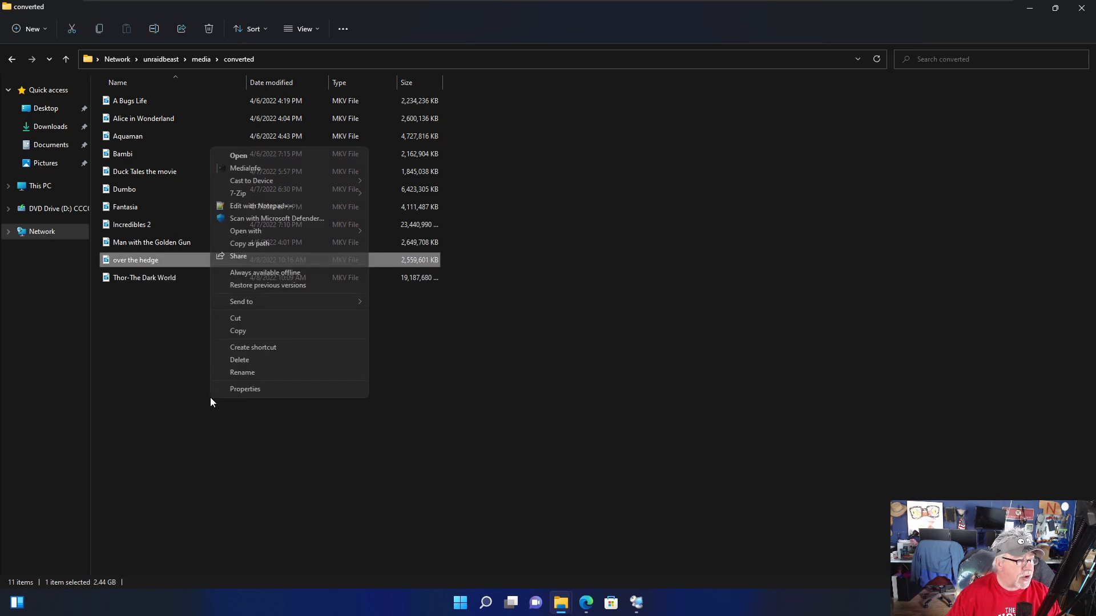
{"action": "left_click", "coordinate": [272, 172]}
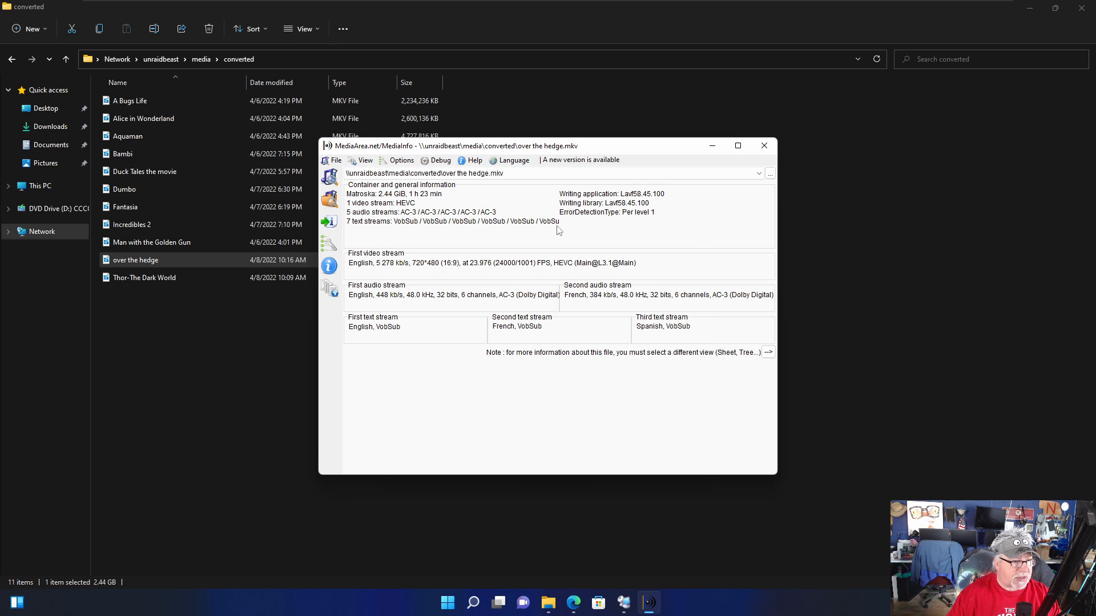
{"action": "left_click", "coordinate": [764, 147]}
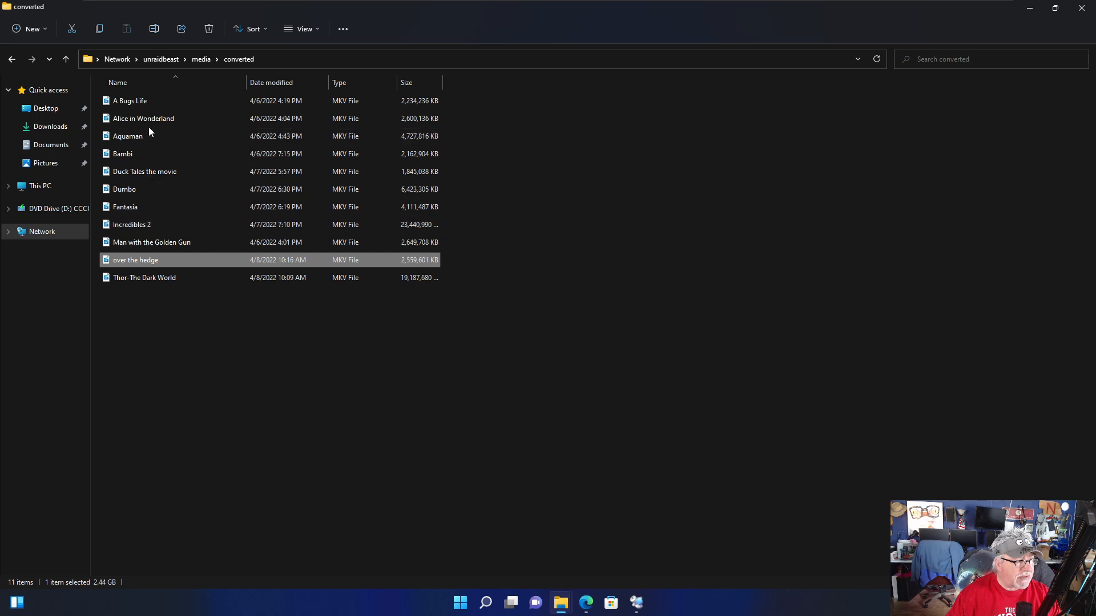
Inspect the converted Dumbo file's video, audio and text streams in MediaInfo, and close the report
{"action": "left_click", "coordinate": [148, 192]}
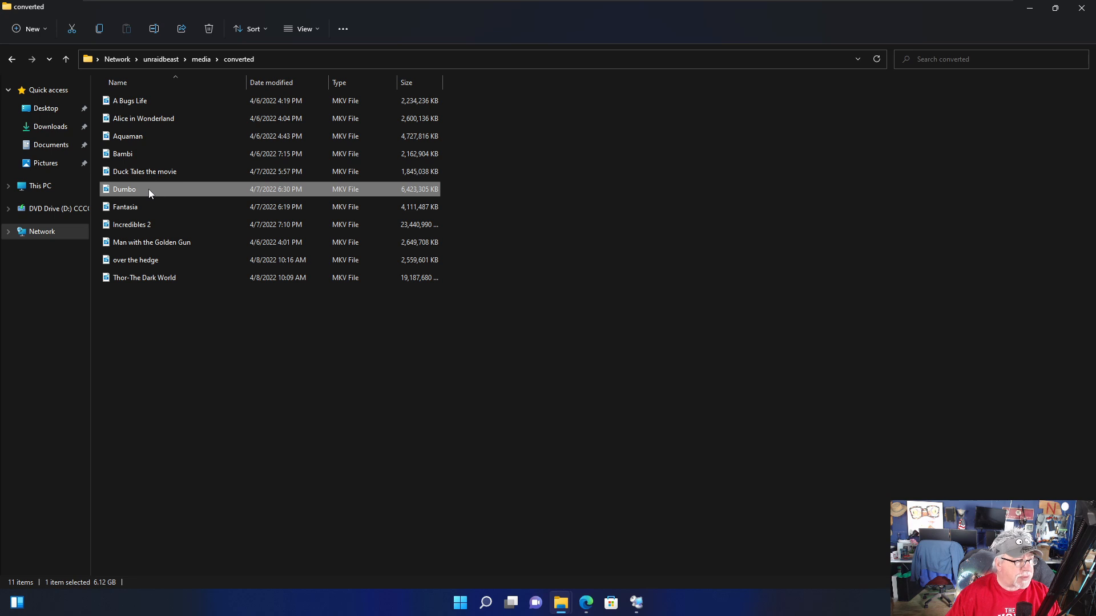
{"action": "right_click", "coordinate": [150, 194]}
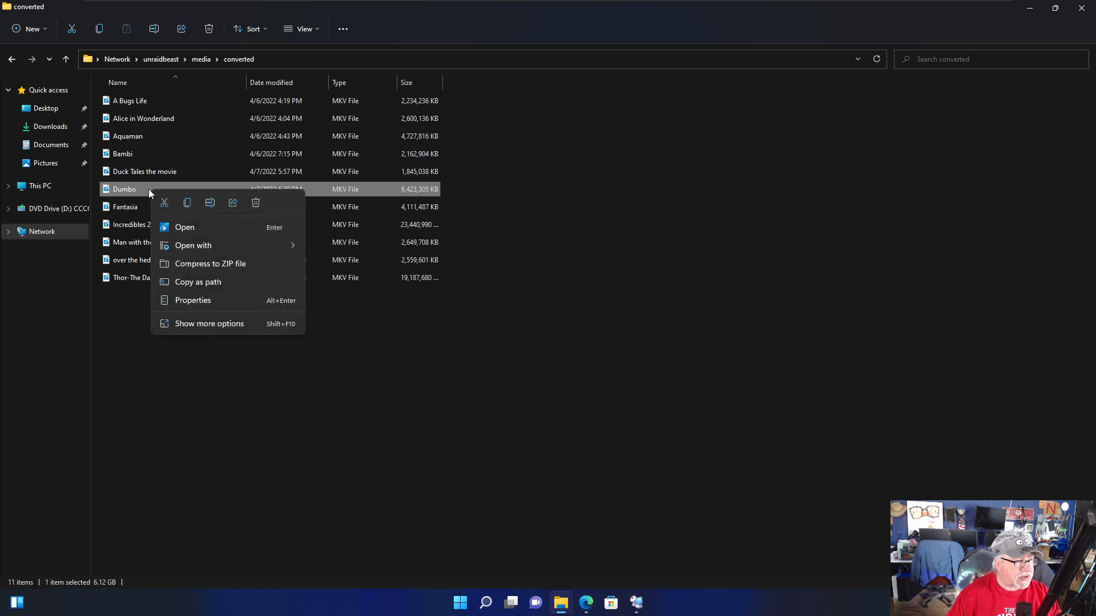
{"action": "left_click", "coordinate": [212, 324]}
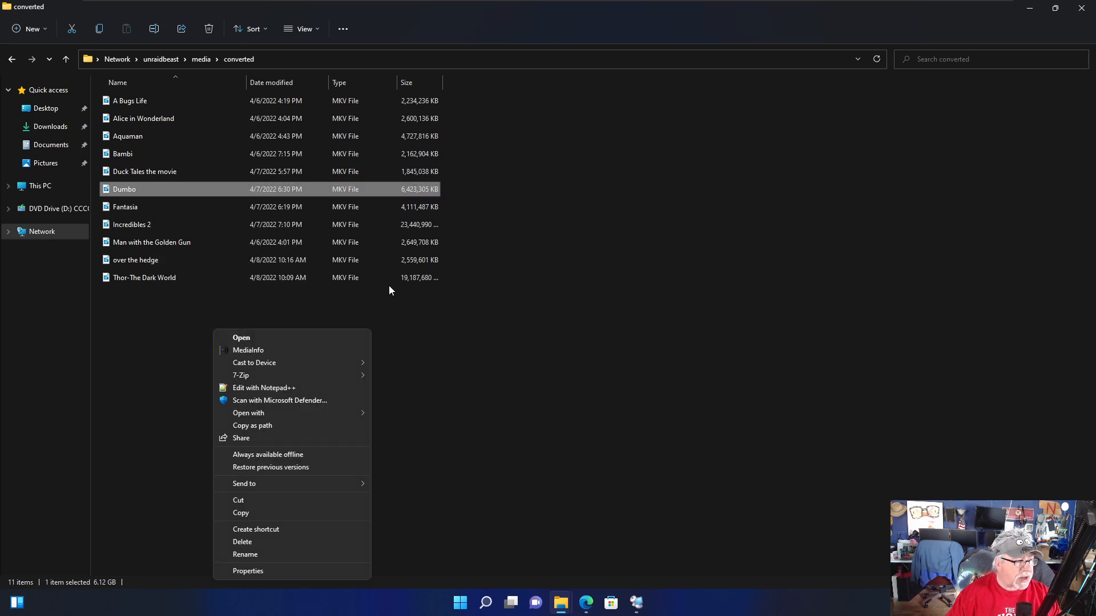
{"action": "left_click", "coordinate": [282, 351]}
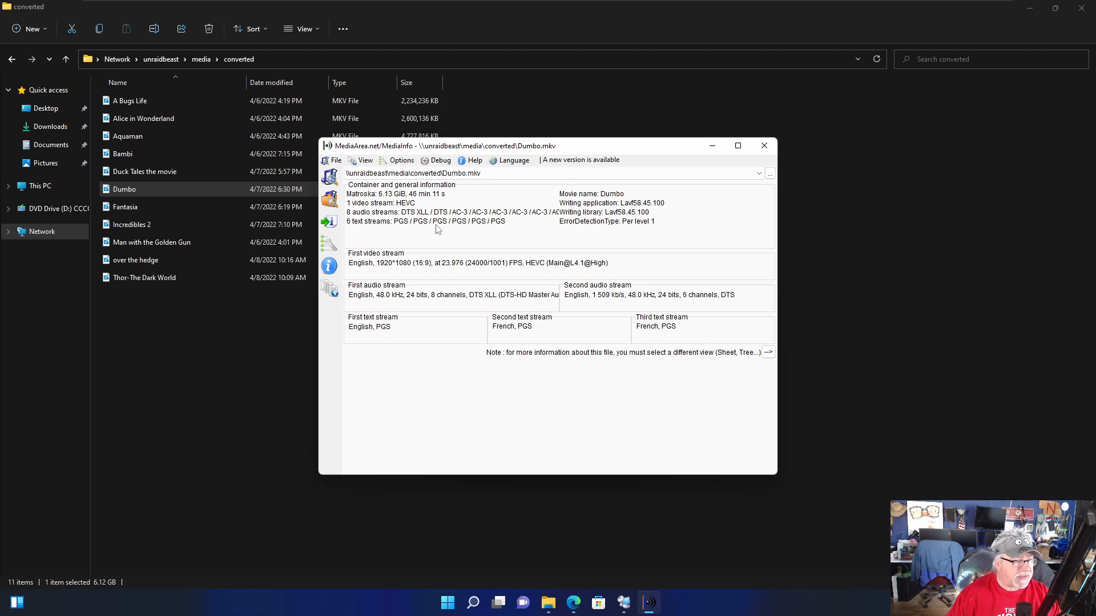
{"action": "left_click", "coordinate": [765, 148]}
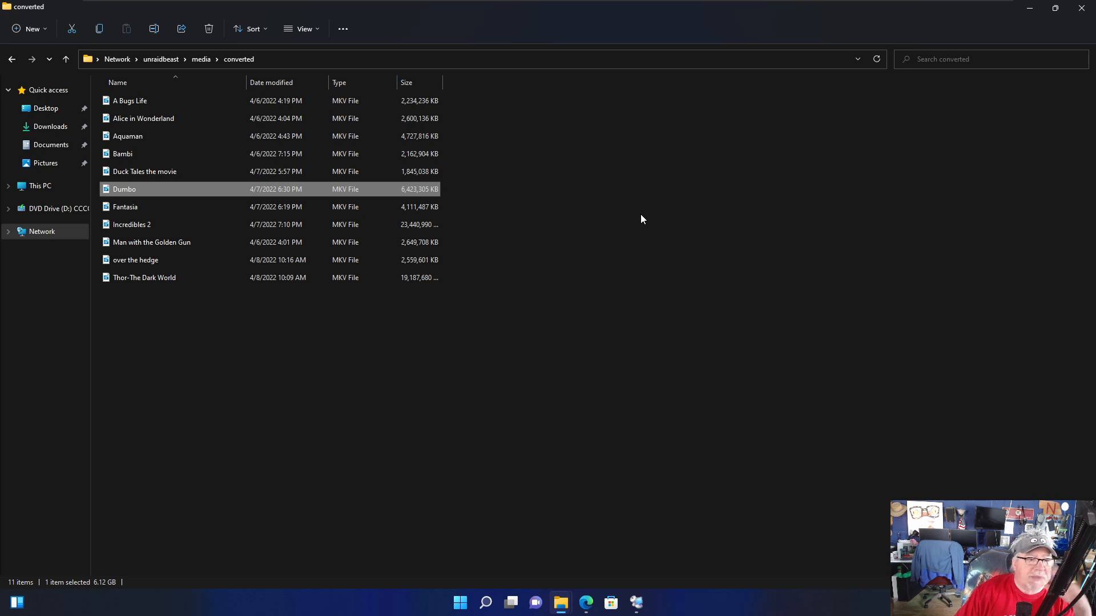
Close the converted folder window and dismiss the cache disk notification on the Unraid dashboard
{"action": "left_click", "coordinate": [1082, 10]}
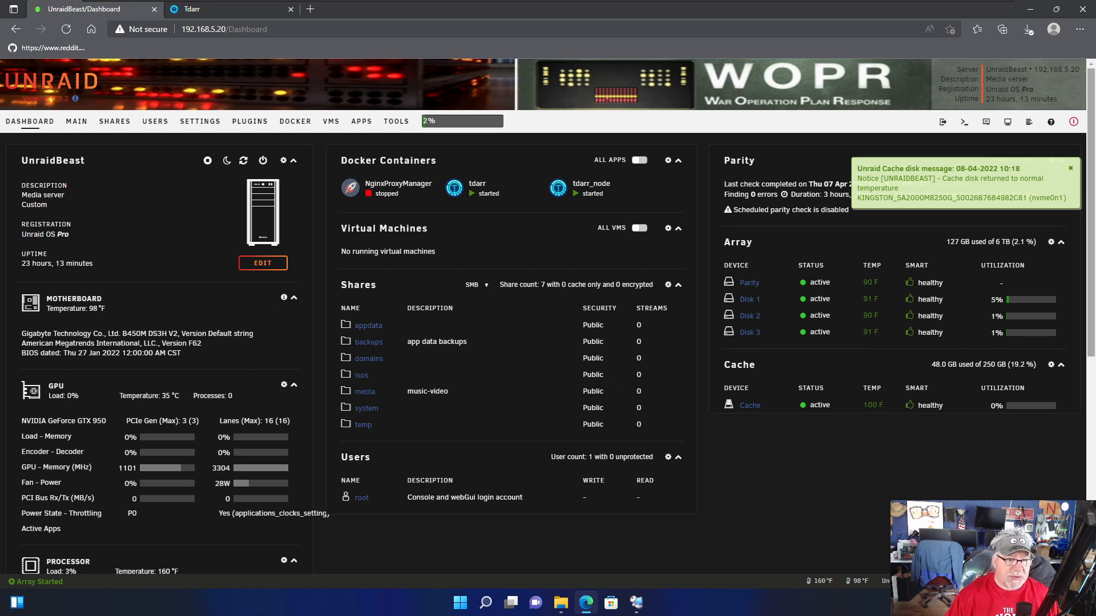
{"action": "left_click", "coordinate": [1071, 170]}
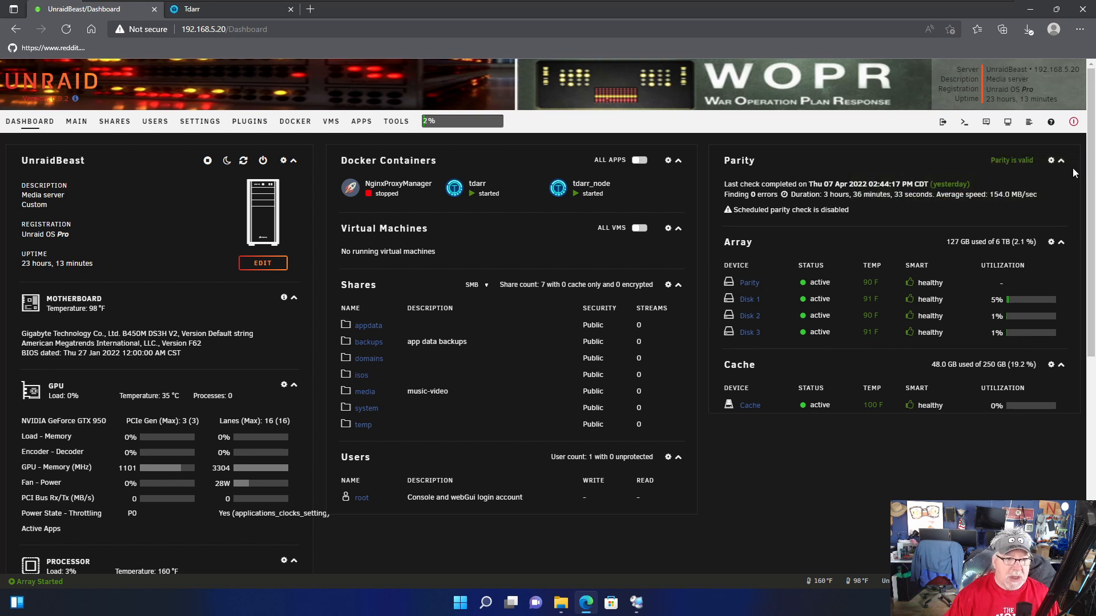